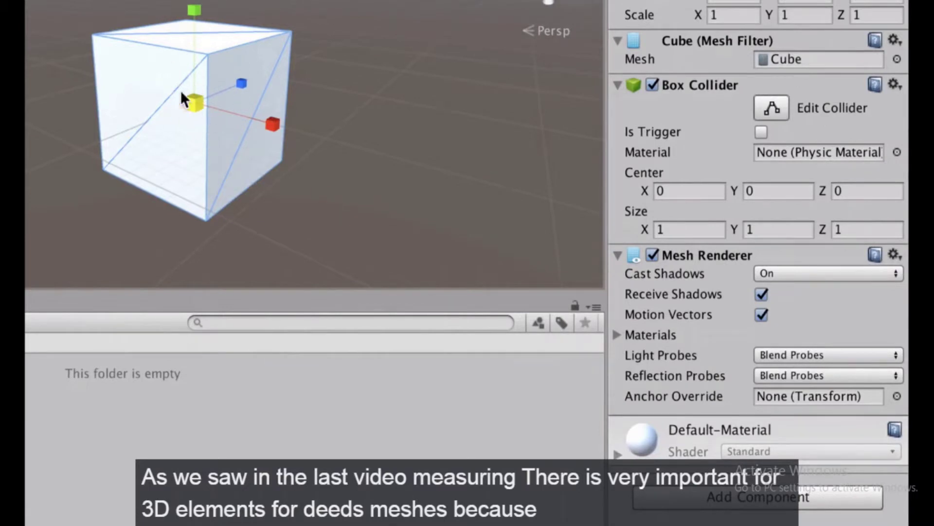
Step: Toggle the cube's Mesh Renderer off and back on, keeping Cast Shadows set to On
{"action": "left_click", "coordinate": [652, 255]}
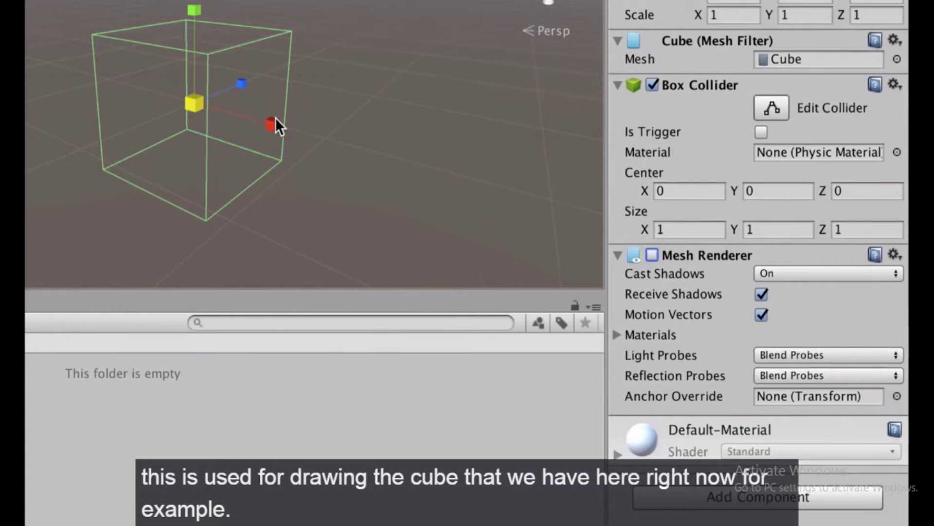
{"action": "left_click", "coordinate": [653, 255]}
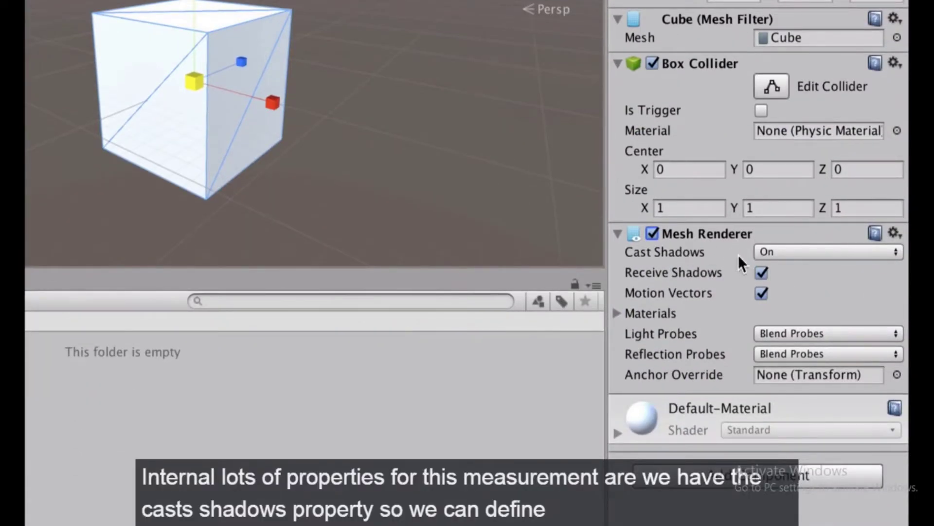
{"action": "left_click", "coordinate": [792, 251]}
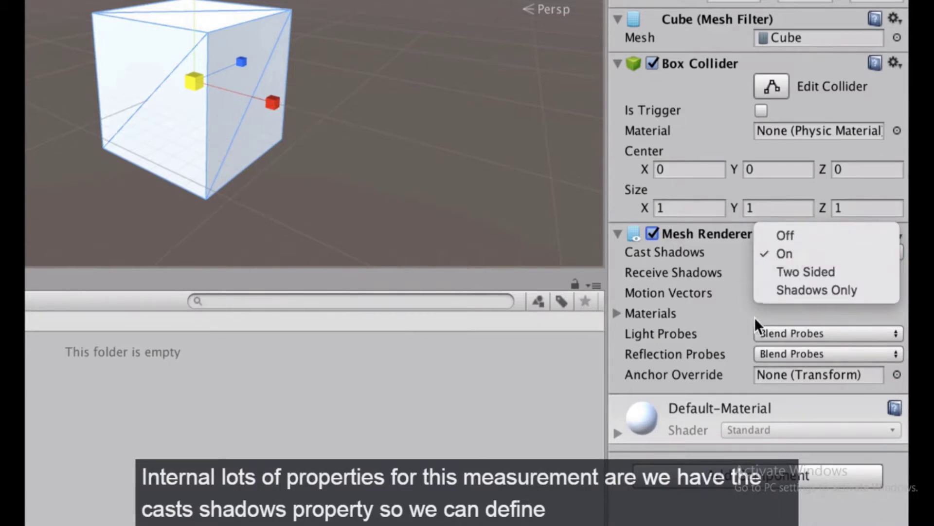
{"action": "left_click", "coordinate": [779, 253]}
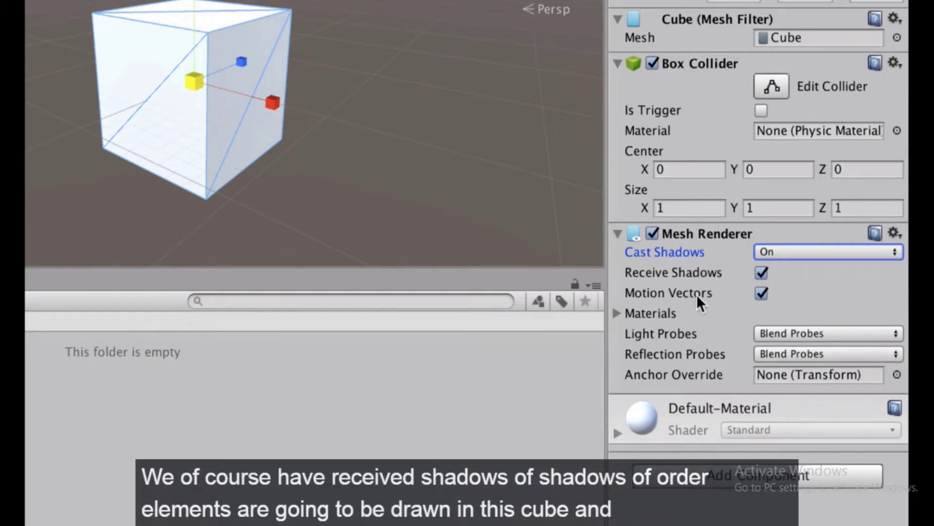
Step: Expand the Mesh Renderer's Materials list to reveal the single Default-Material element
{"action": "left_click", "coordinate": [616, 313]}
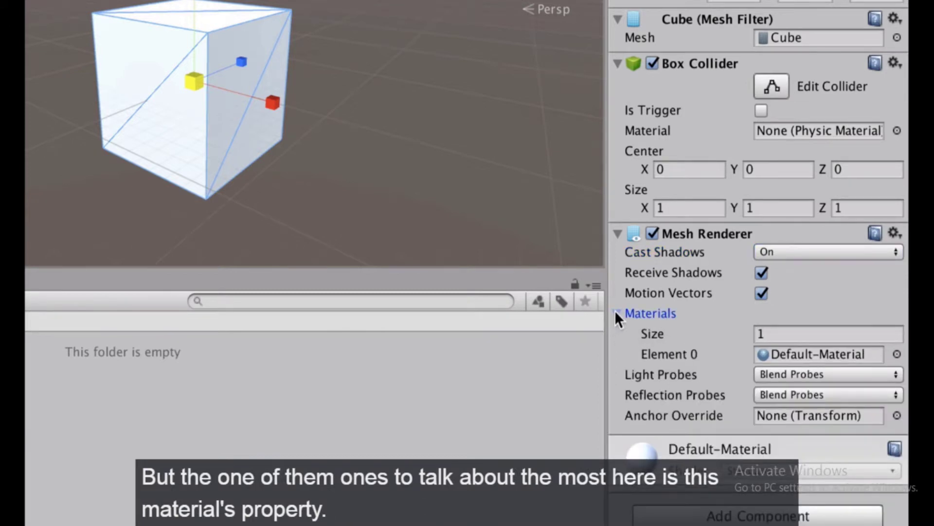
{"action": "left_click", "coordinate": [615, 313]}
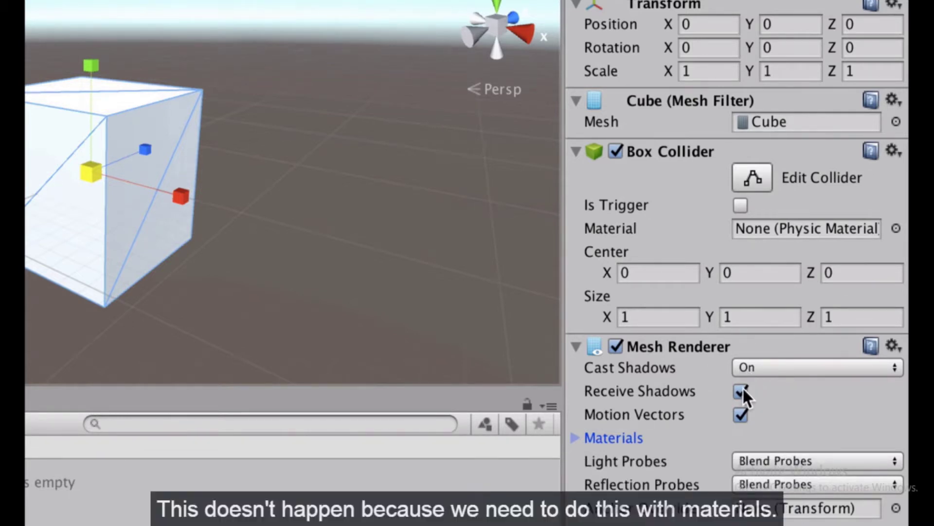
{"action": "left_click", "coordinate": [575, 438]}
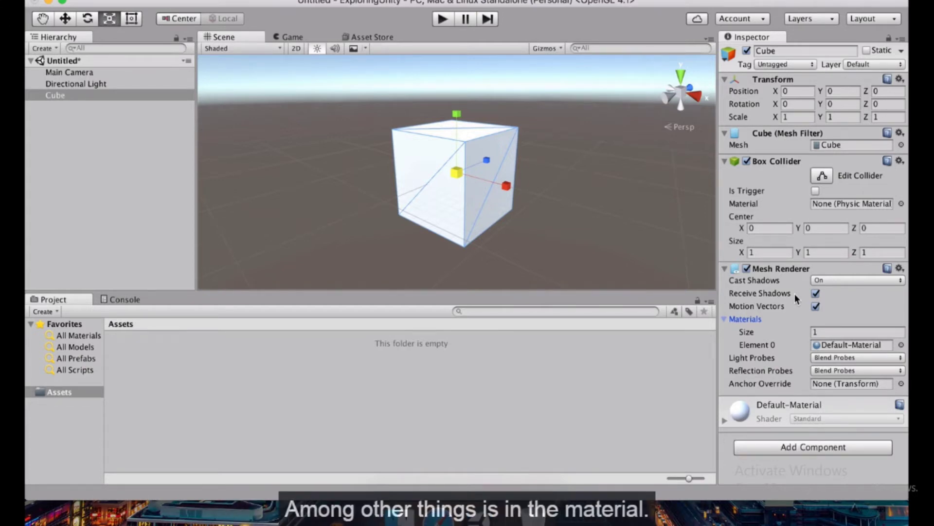
{"action": "left_click", "coordinate": [725, 421]}
{"action": "scroll", "coordinate": [754, 405], "scroll_direction": "down", "scroll_amount": 2}
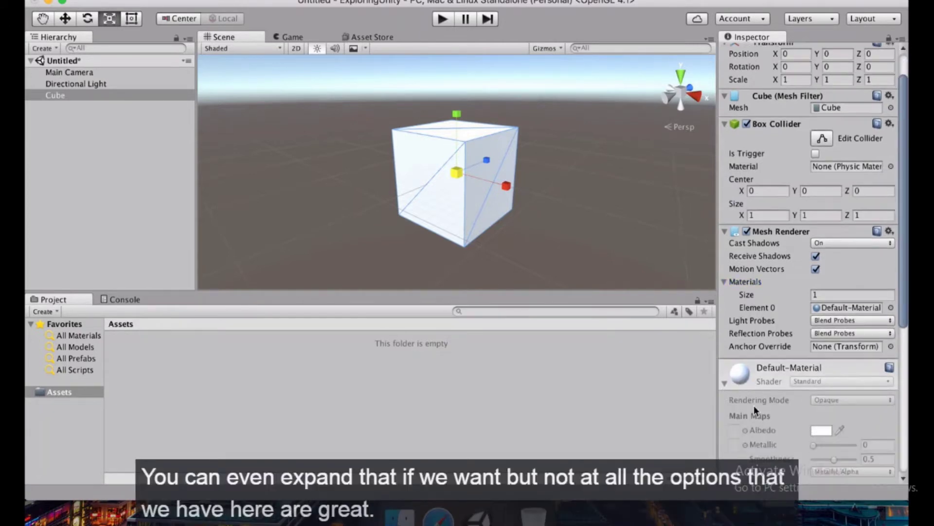
{"action": "scroll", "coordinate": [776, 352], "scroll_direction": "down", "scroll_amount": 10}
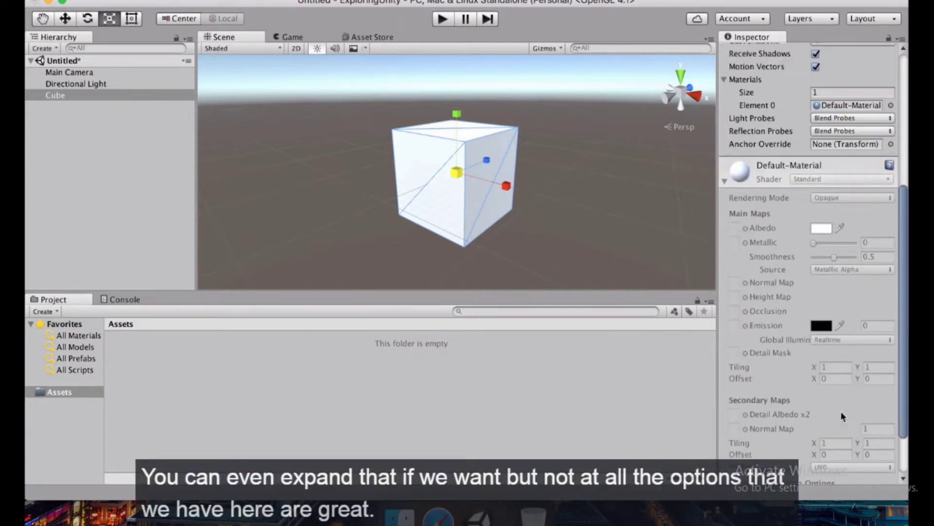
{"action": "scroll", "coordinate": [842, 413], "scroll_direction": "down", "scroll_amount": 3}
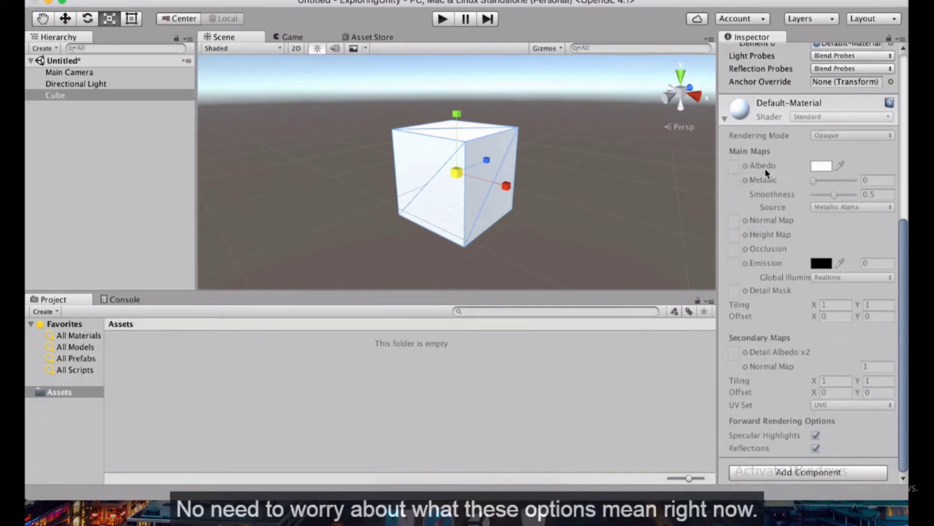
{"action": "left_click", "coordinate": [798, 110]}
{"action": "left_click", "coordinate": [751, 420]}
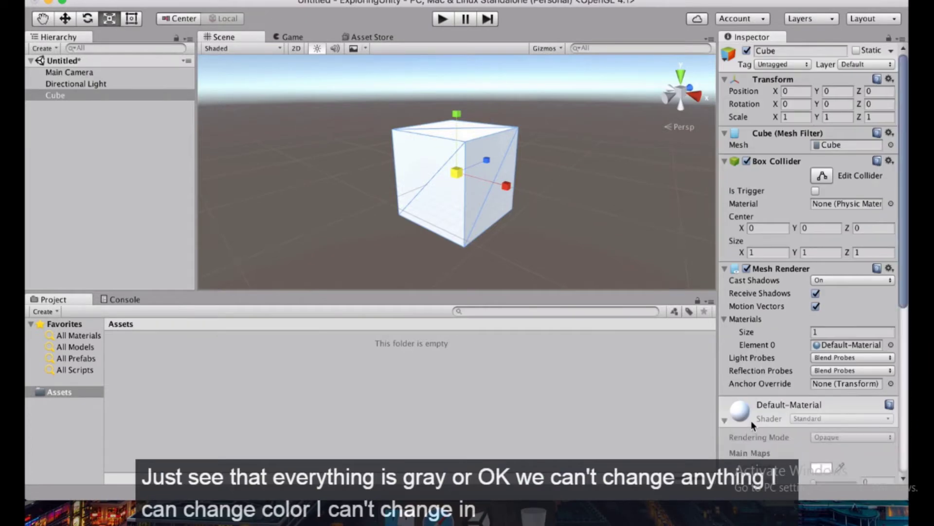
{"action": "scroll", "coordinate": [826, 258], "scroll_direction": "down", "scroll_amount": 6}
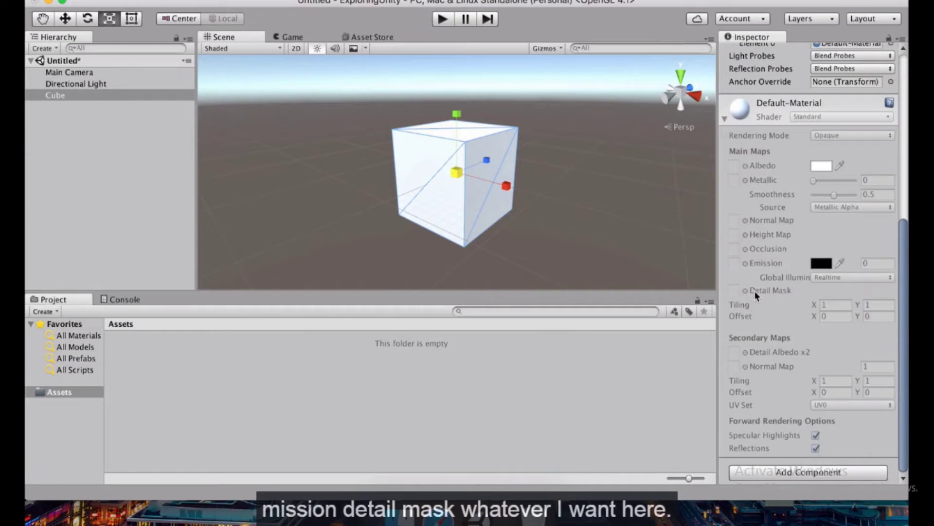
{"action": "left_click", "coordinate": [730, 119]}
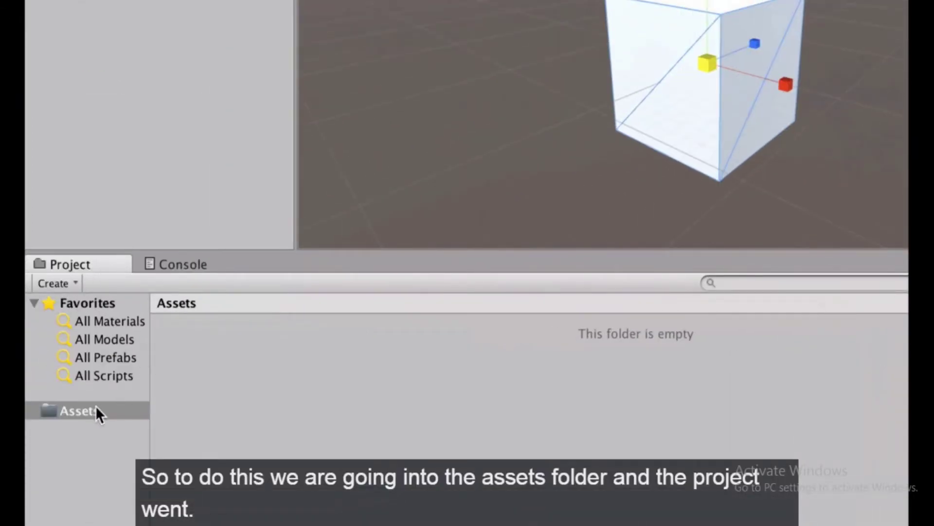
Step: Create a new material in the Assets folder named CubeMaterial
{"action": "left_click", "coordinate": [96, 411]}
{"action": "right_click", "coordinate": [184, 346]}
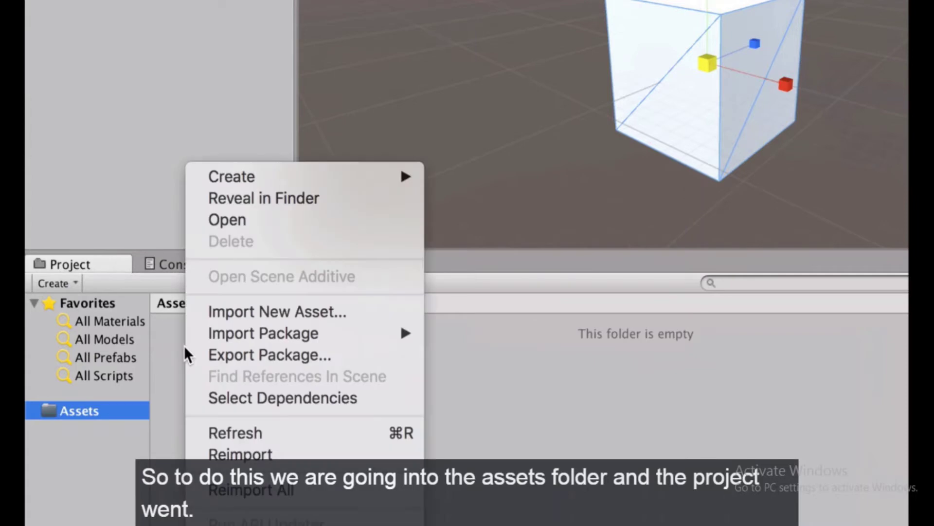
{"action": "mouse_move", "coordinate": [319, 177]}
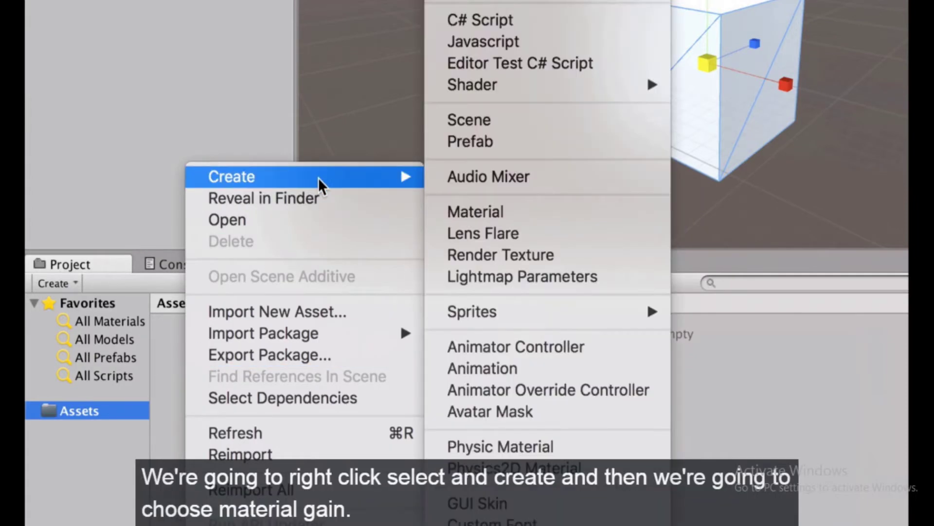
{"action": "left_click", "coordinate": [457, 212]}
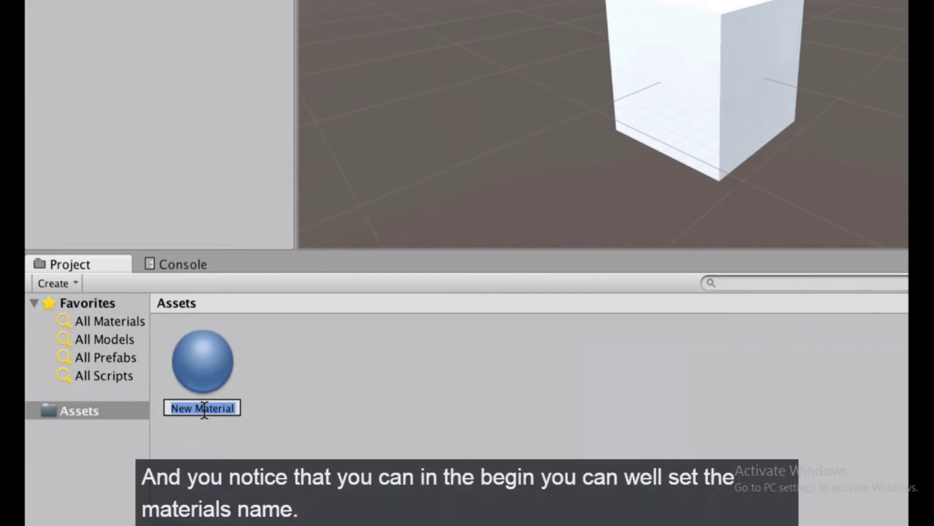
{"action": "type", "text": "CubeMaterial"}
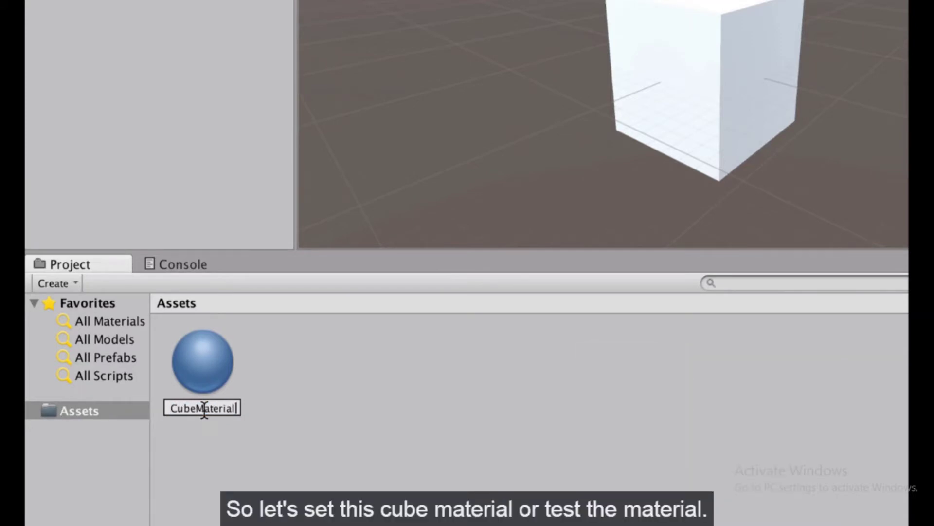
{"action": "key", "text": "Return"}
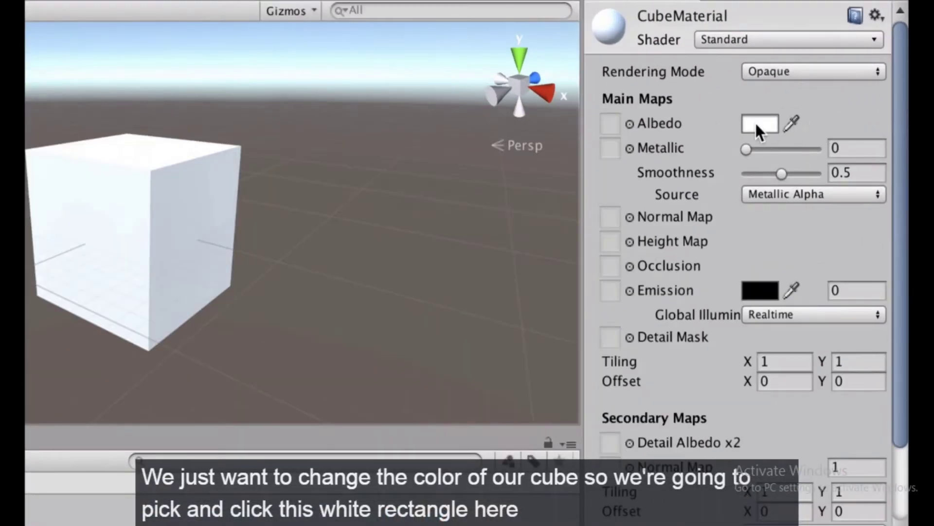
Step: Set CubeMaterial's Albedo colour to pure red in the colour picker
{"action": "left_click", "coordinate": [758, 126]}
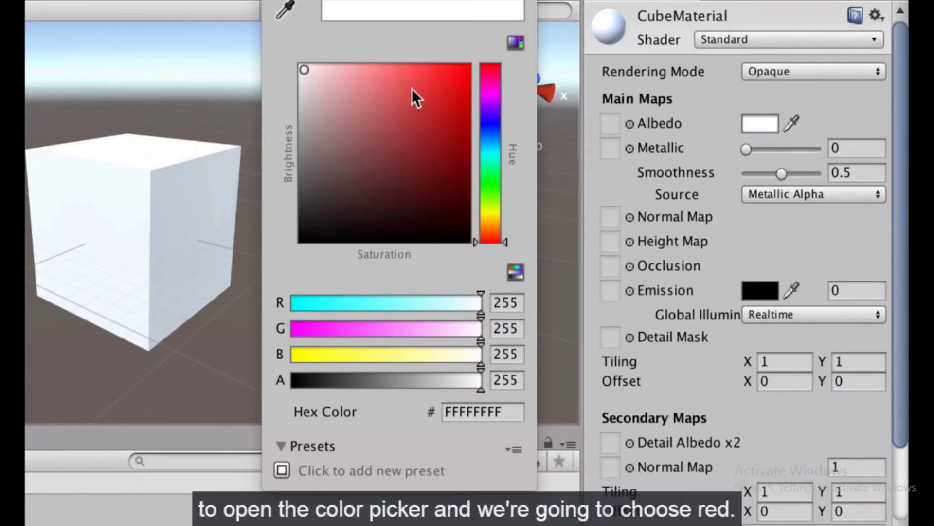
{"action": "left_click_drag", "start_coordinate": [417, 92], "coordinate": [484, 61]}
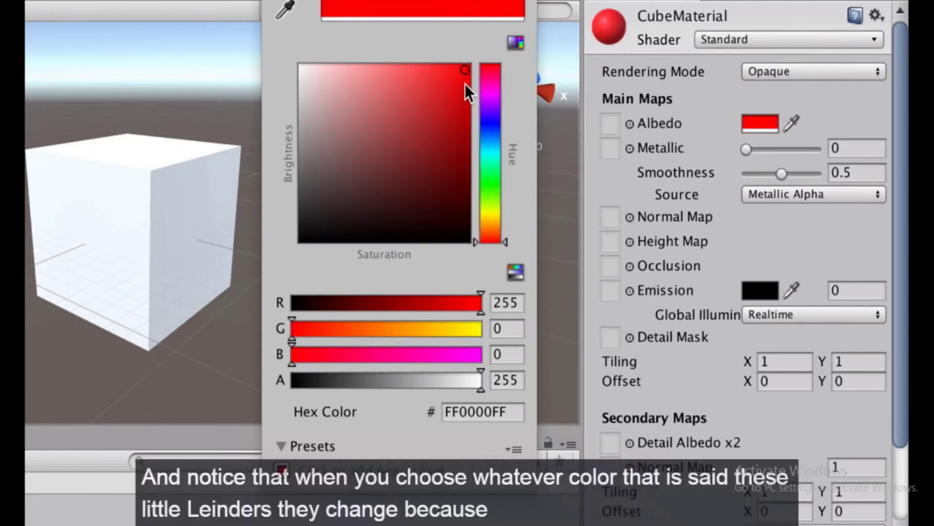
{"action": "left_click_drag", "start_coordinate": [462, 80], "coordinate": [410, 103]}
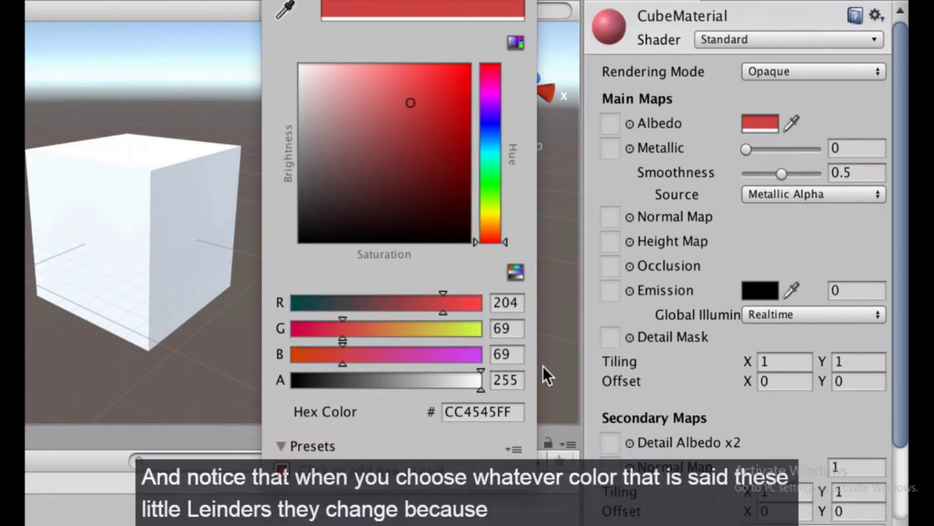
{"action": "left_click_drag", "start_coordinate": [384, 167], "coordinate": [477, 59]}
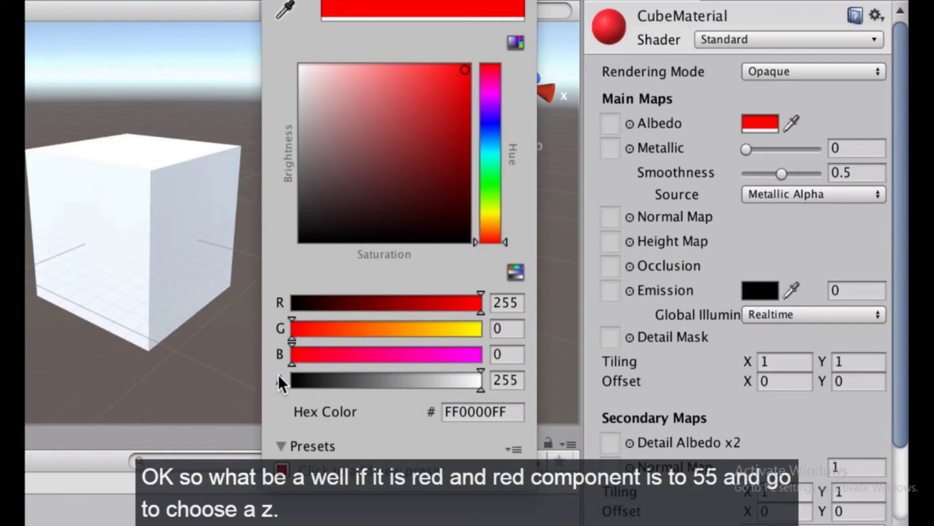
{"action": "left_click_drag", "start_coordinate": [422, 244], "coordinate": [511, 45]}
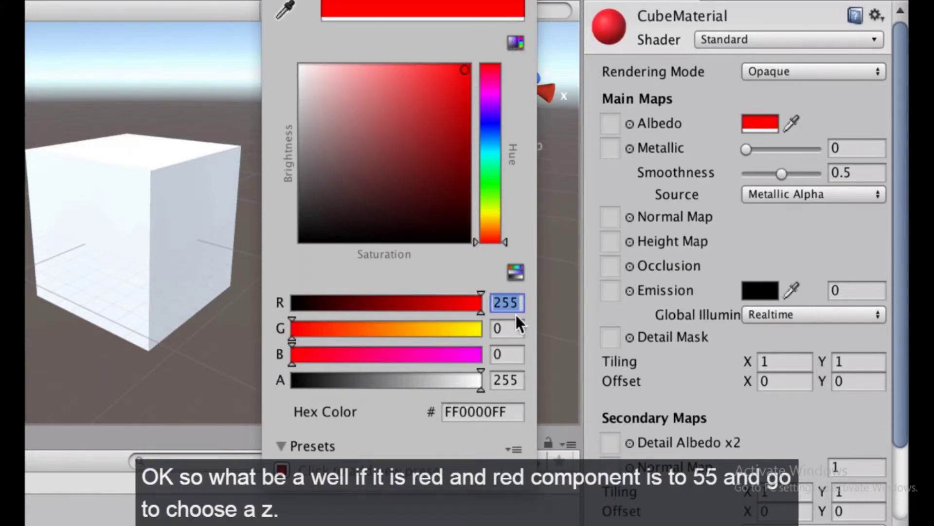
Step: Try blue, cyan, teal and green hues, then settle back on pure red FF0000 at full opacity
{"action": "left_click_drag", "start_coordinate": [485, 130], "coordinate": [500, 125]}
{"action": "left_click_drag", "start_coordinate": [294, 328], "coordinate": [267, 326]}
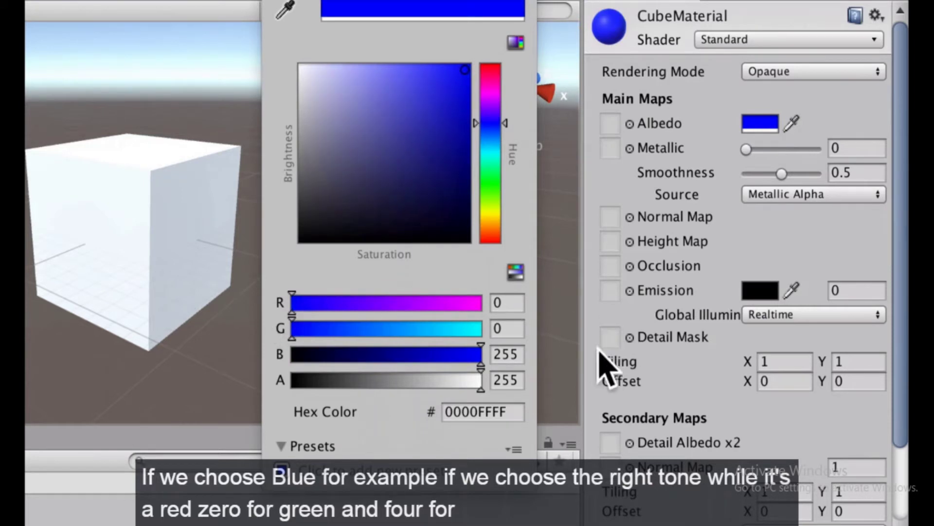
{"action": "left_click_drag", "start_coordinate": [478, 168], "coordinate": [491, 151]}
{"action": "mouse_move", "coordinate": [376, 142]}
{"action": "left_mouse_down"}
{"action": "mouse_move", "coordinate": [388, 125]}
{"action": "mouse_move", "coordinate": [378, 112]}
{"action": "left_mouse_up"}
{"action": "mouse_move", "coordinate": [489, 184]}
{"action": "left_mouse_down"}
{"action": "mouse_move", "coordinate": [493, 214]}
{"action": "mouse_move", "coordinate": [486, 118]}
{"action": "mouse_move", "coordinate": [487, 202]}
{"action": "mouse_move", "coordinate": [498, 57]}
{"action": "left_mouse_up"}
{"action": "left_click", "coordinate": [494, 187]}
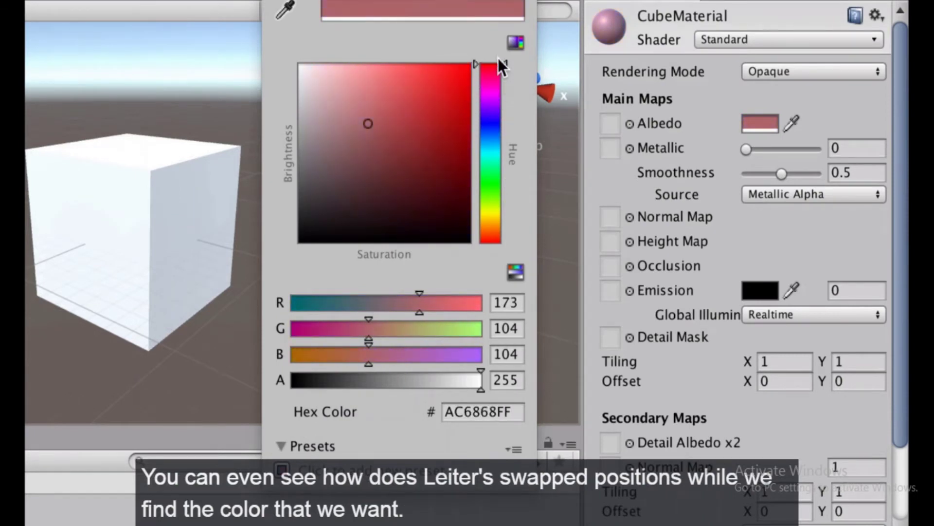
{"action": "mouse_move", "coordinate": [419, 90]}
{"action": "left_mouse_down"}
{"action": "mouse_move", "coordinate": [454, 58]}
{"action": "mouse_move", "coordinate": [519, 29]}
{"action": "left_mouse_up"}
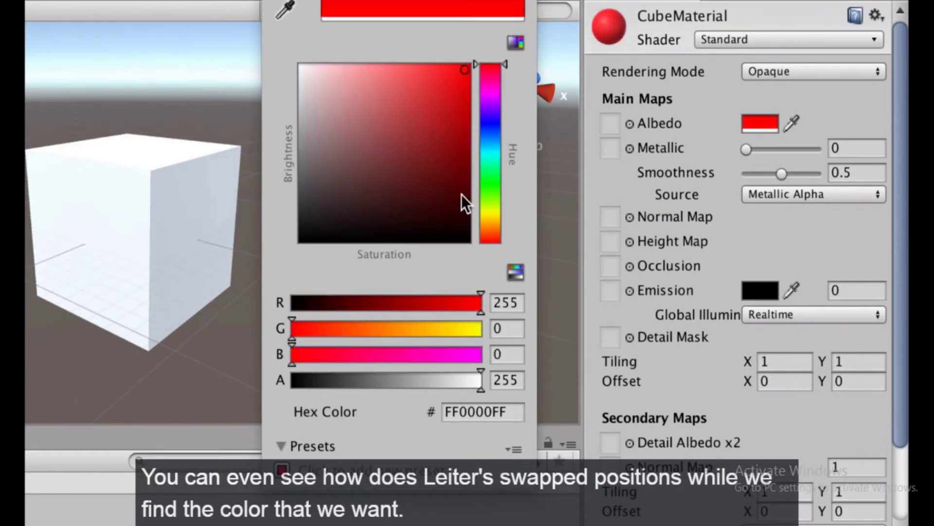
{"action": "left_click_drag", "start_coordinate": [471, 380], "coordinate": [511, 380]}
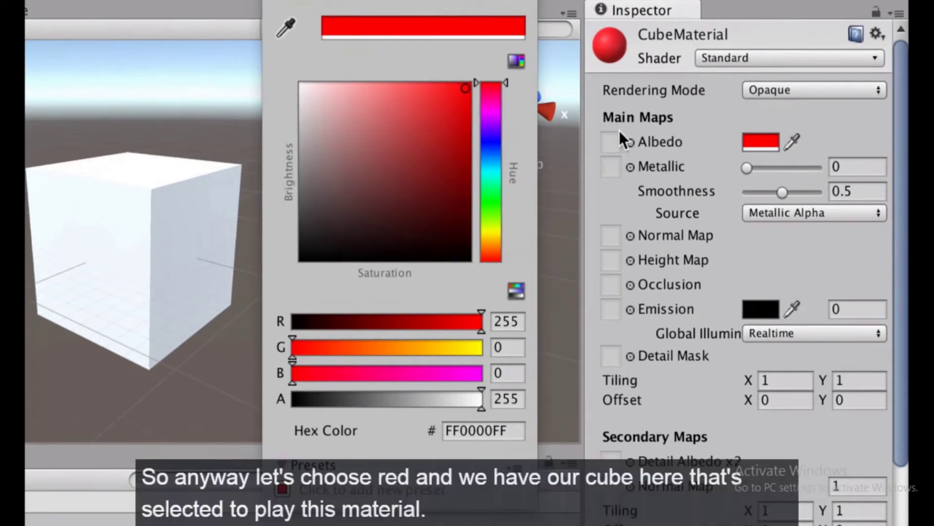
Step: Assign CubeMaterial to the Cube's Element 0 material slot so it renders solid red
{"action": "left_click", "coordinate": [311, 4]}
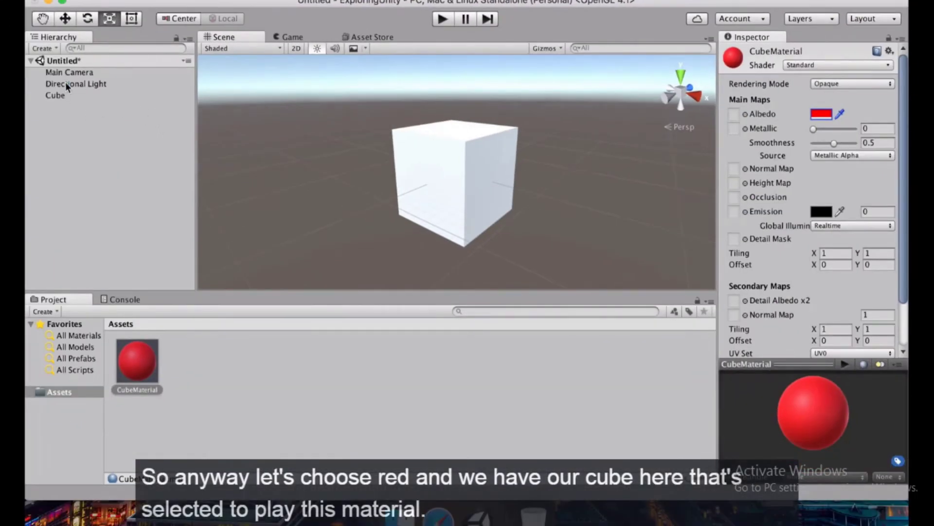
{"action": "left_click", "coordinate": [65, 84]}
{"action": "left_click", "coordinate": [58, 94]}
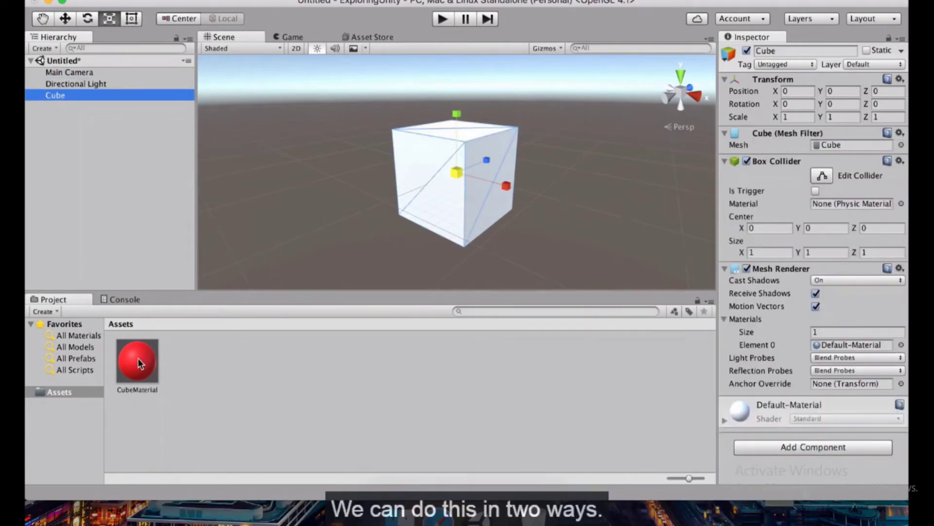
{"action": "left_click_drag", "start_coordinate": [144, 357], "coordinate": [427, 181]}
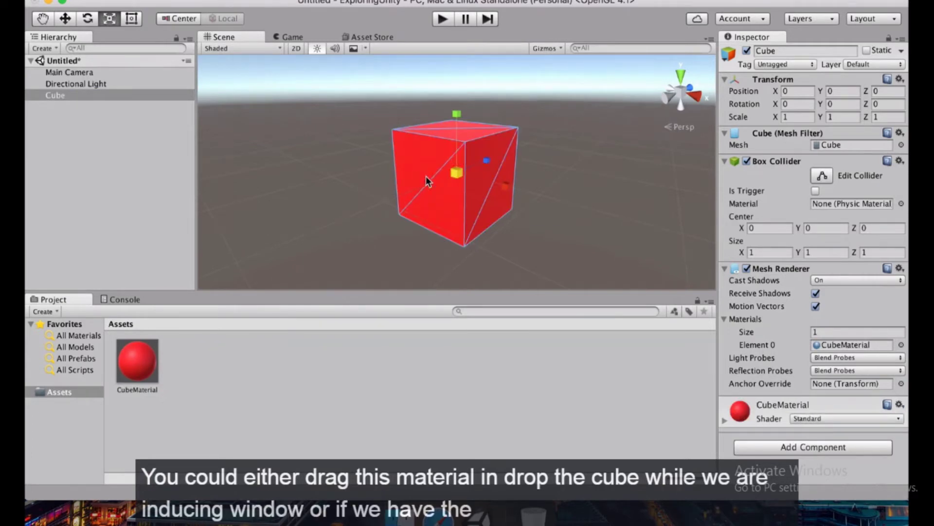
{"action": "key", "text": "super+z"}
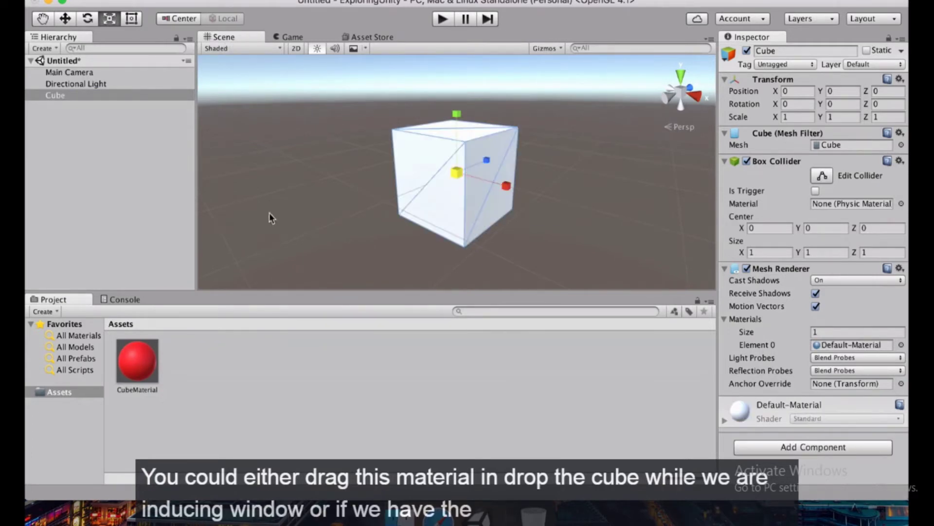
{"action": "left_click", "coordinate": [81, 97]}
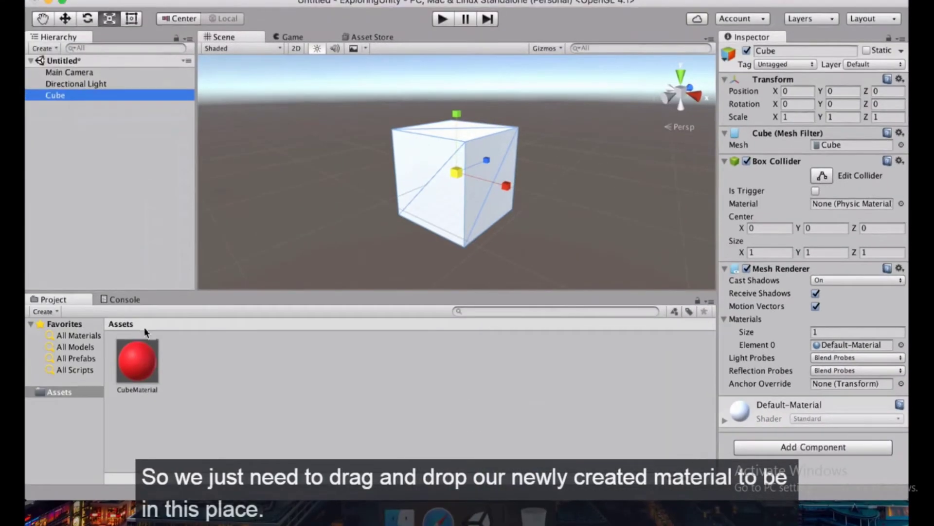
{"action": "left_click_drag", "start_coordinate": [138, 346], "coordinate": [832, 346]}
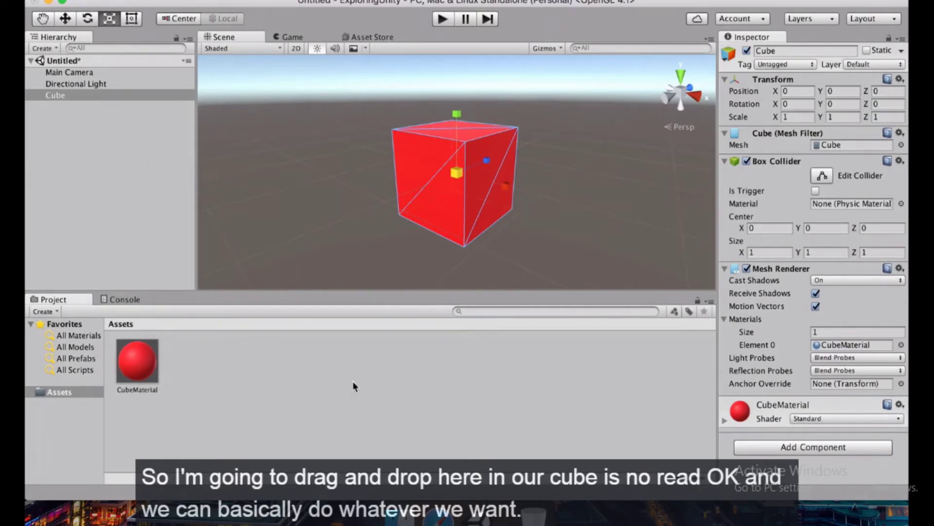
Step: Test CubeMaterial's Albedo opacity and hue, leaving it near-pure red FF0005 at full alpha
{"action": "left_click", "coordinate": [152, 366]}
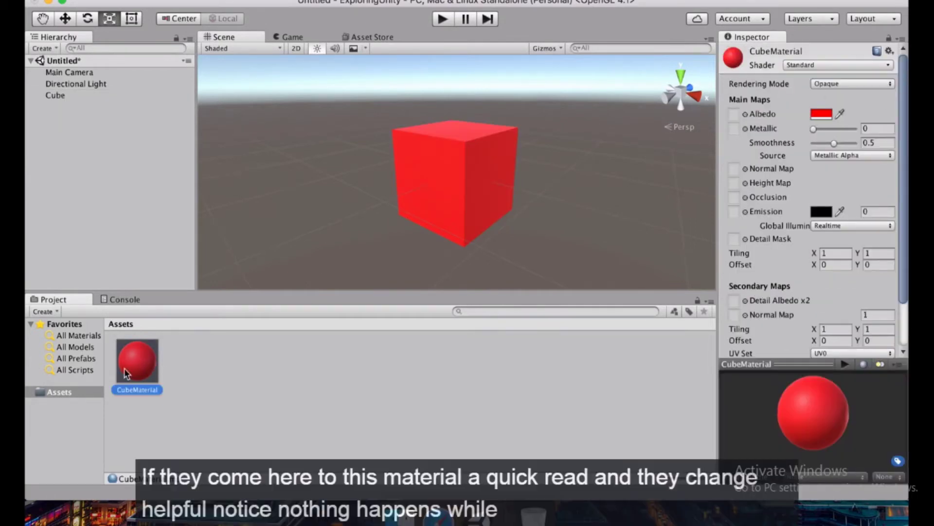
{"action": "left_click", "coordinate": [819, 115]}
{"action": "mouse_move", "coordinate": [658, 264]}
{"action": "left_mouse_down"}
{"action": "mouse_move", "coordinate": [539, 265]}
{"action": "mouse_move", "coordinate": [661, 266]}
{"action": "left_mouse_up"}
{"action": "left_click_drag", "start_coordinate": [667, 175], "coordinate": [668, 79]}
{"action": "left_click", "coordinate": [539, 24]}
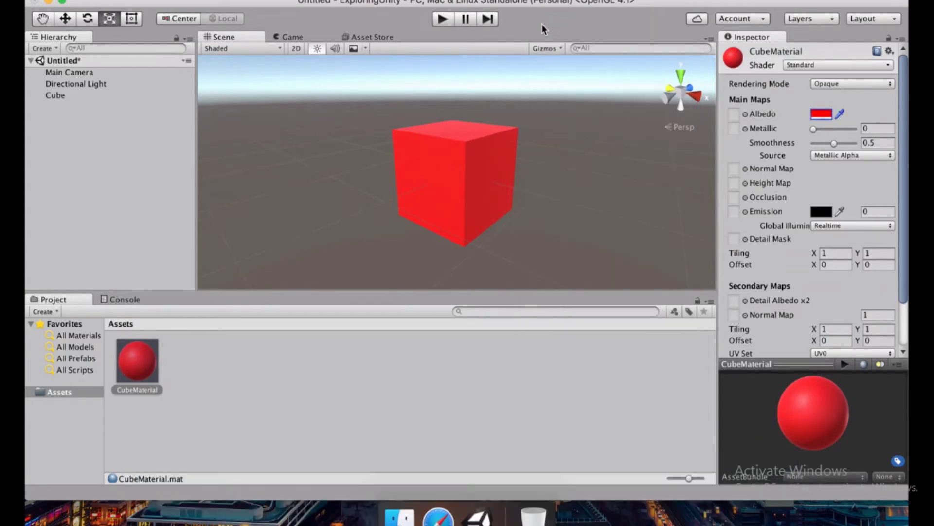
{"action": "scroll", "coordinate": [411, 213], "scroll_direction": "down", "scroll_amount": 5}
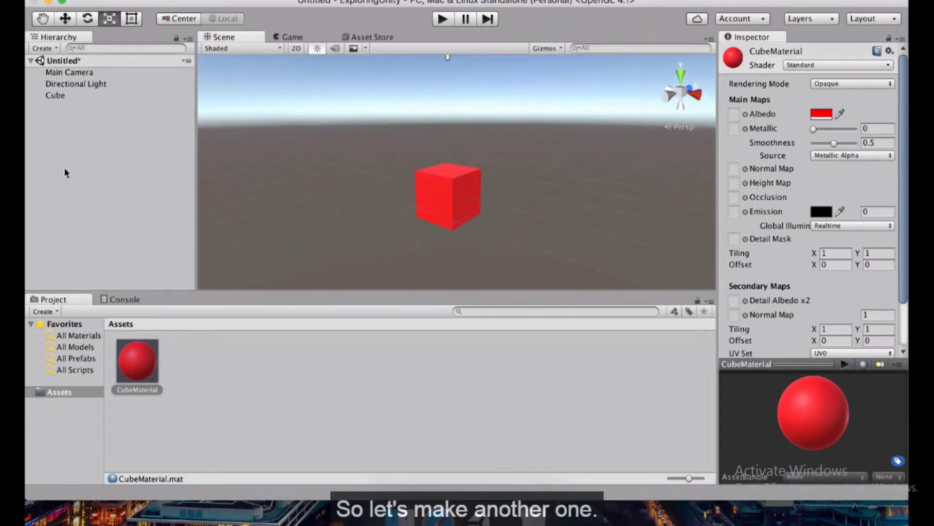
Step: Add a second cube, Cube (1), from the Hierarchy's 3D Object menu
{"action": "right_click", "coordinate": [86, 118]}
{"action": "left_click", "coordinate": [74, 131]}
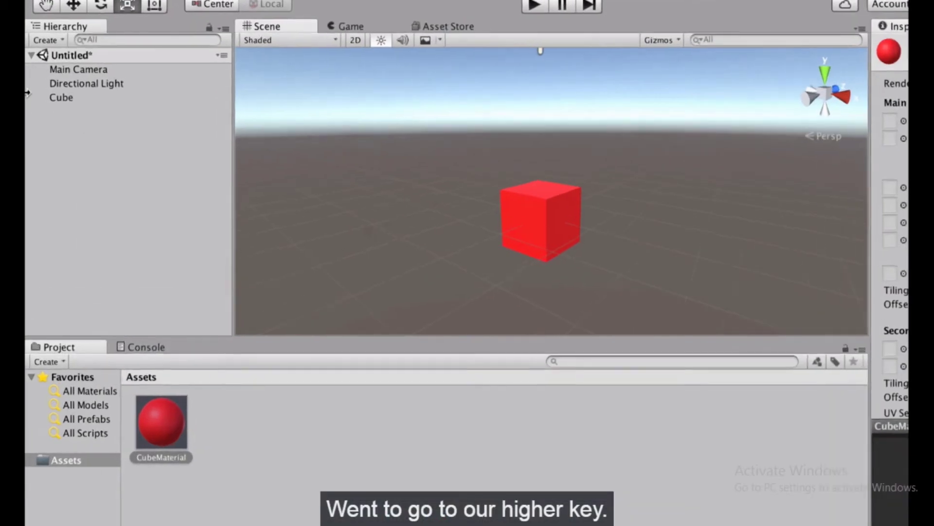
{"action": "right_click", "coordinate": [44, 137]}
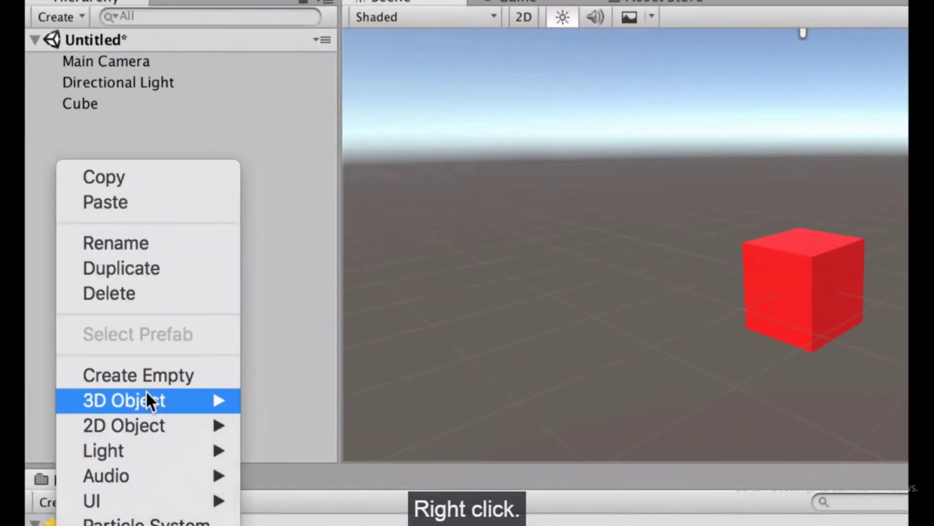
{"action": "mouse_move", "coordinate": [149, 392]}
{"action": "left_click", "coordinate": [268, 402]}
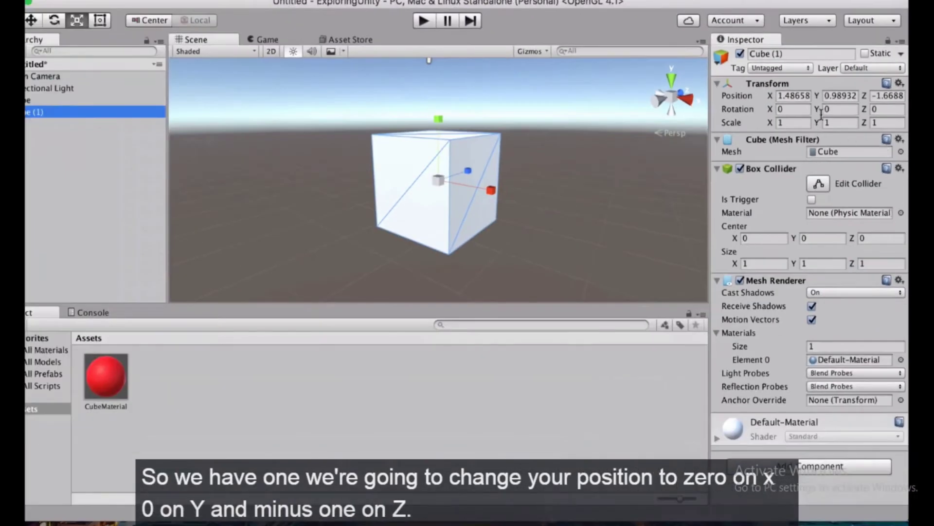
Step: Position the new cube at 0, 0, -1 and frame it in the view
{"action": "left_click", "coordinate": [787, 96]}
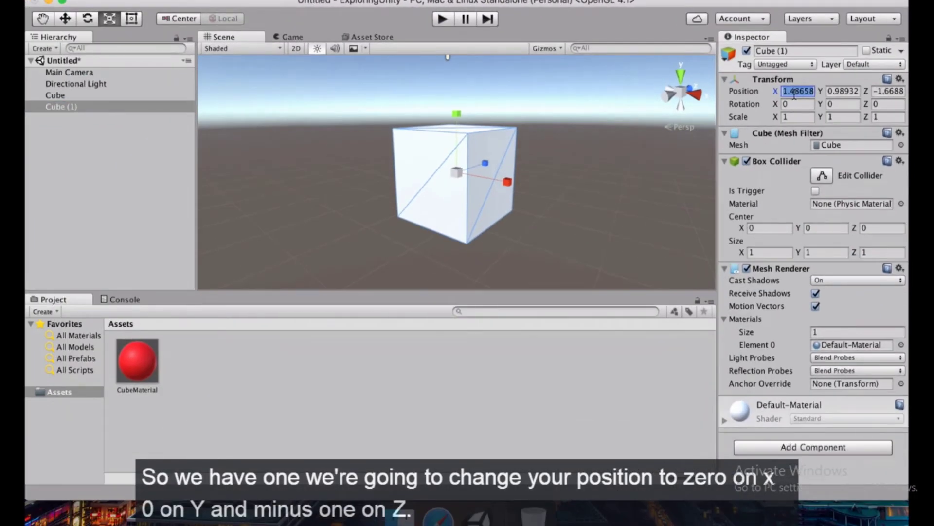
{"action": "type", "text": "0"}
{"action": "key", "text": "Tab"}
{"action": "type", "text": "0"}
{"action": "key", "text": "Tab"}
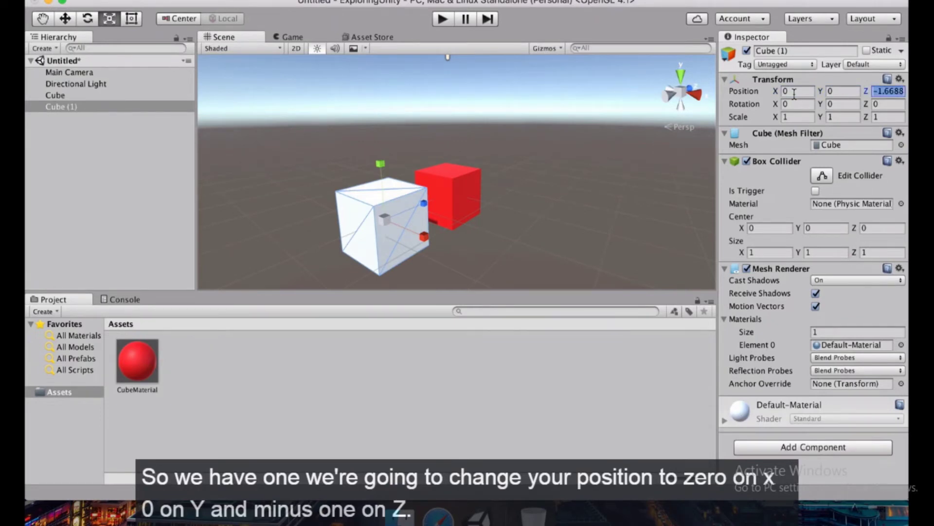
{"action": "type", "text": "-1"}
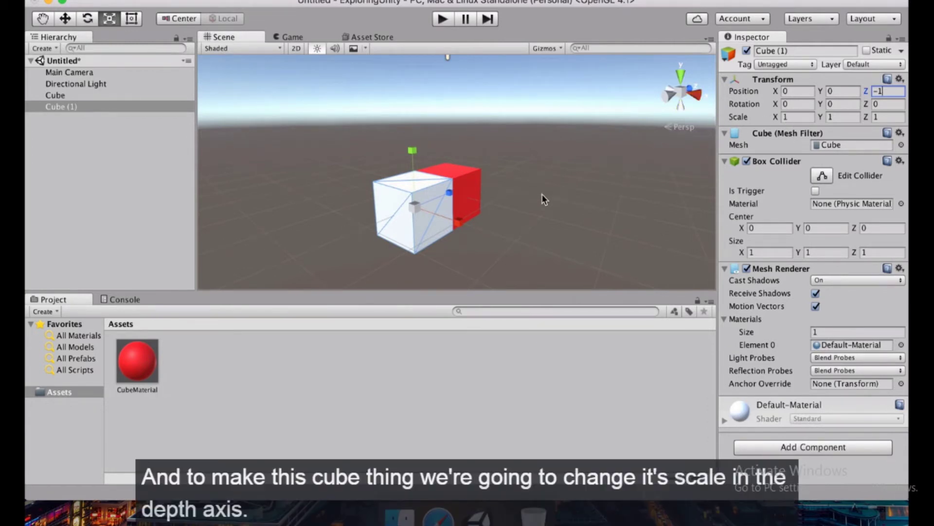
{"action": "key", "text": "f"}
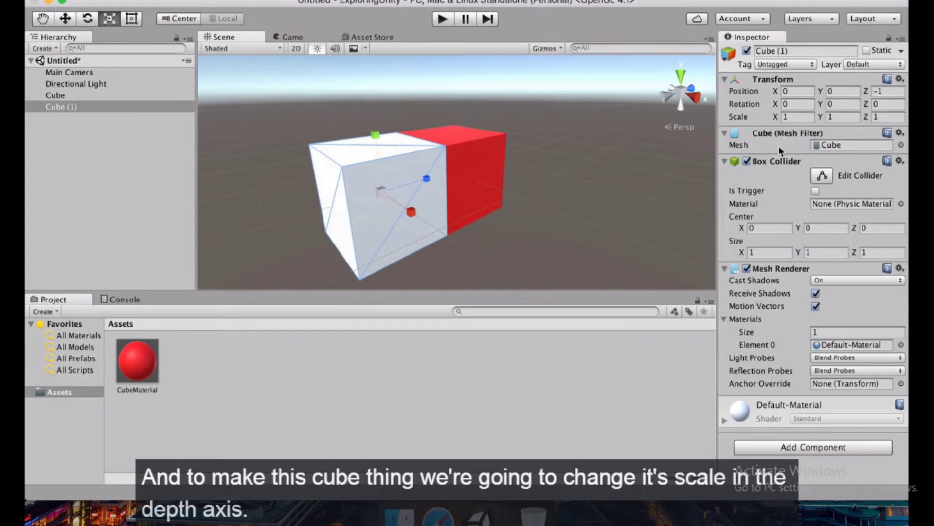
Step: Scale the new cube to 0.2 deep and 3 wide, forming a thin slab
{"action": "left_click", "coordinate": [884, 117]}
{"action": "type", "text": "0.2"}
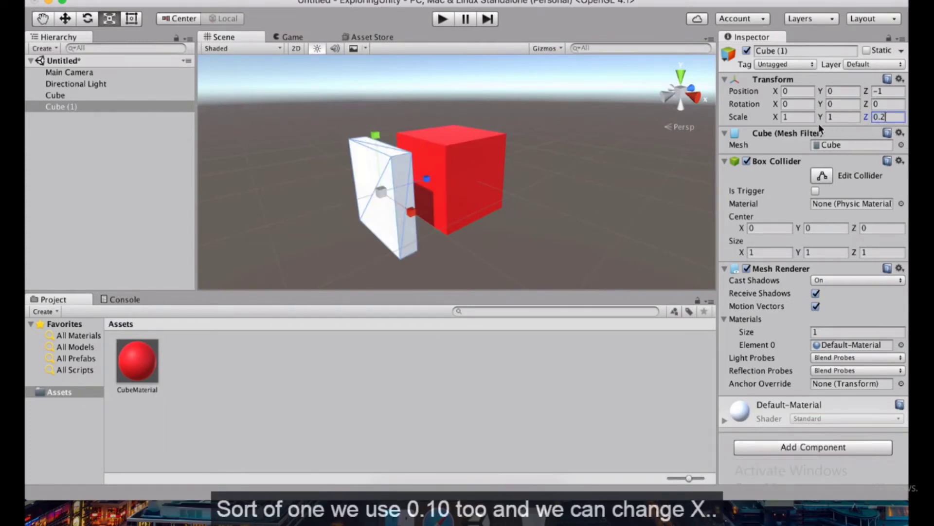
{"action": "key", "text": "Return"}
{"action": "left_click_drag", "start_coordinate": [285, 207], "coordinate": [375, 154], "text": "alt"}
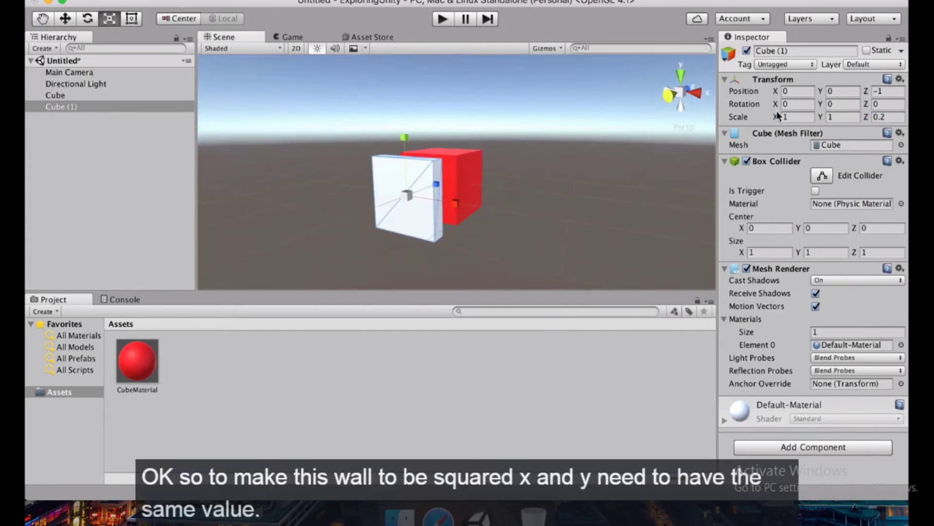
{"action": "left_click", "coordinate": [788, 117]}
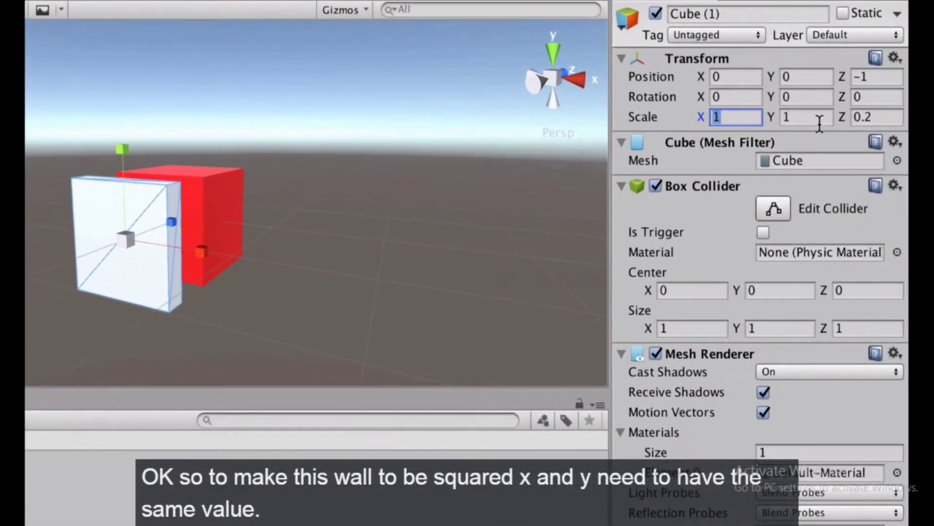
{"action": "left_click", "coordinate": [729, 112]}
{"action": "type", "text": "3"}
{"action": "key", "text": "Tab"}
Step: Set the slab's Y scale to 3 and rename Cube (1) to GlassWall
{"action": "type", "text": "3"}
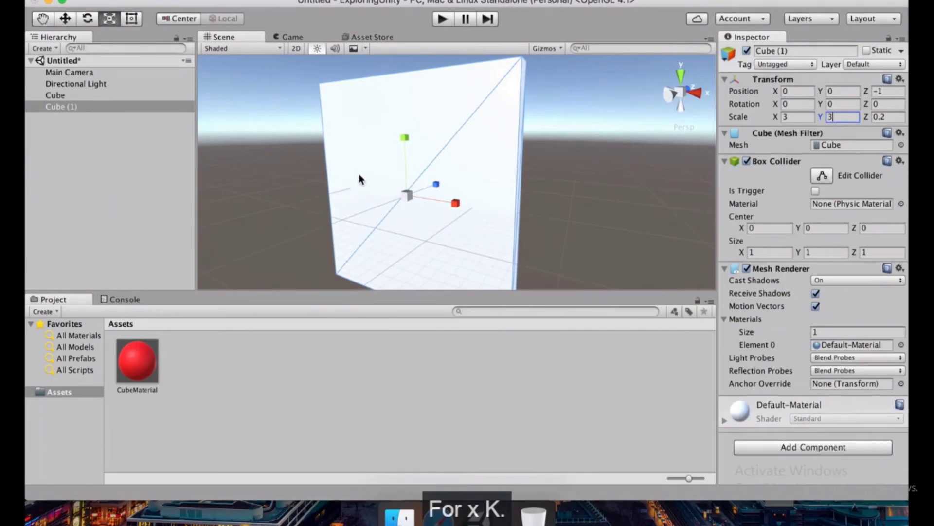
{"action": "left_click_drag", "start_coordinate": [359, 184], "coordinate": [386, 192], "text": "alt"}
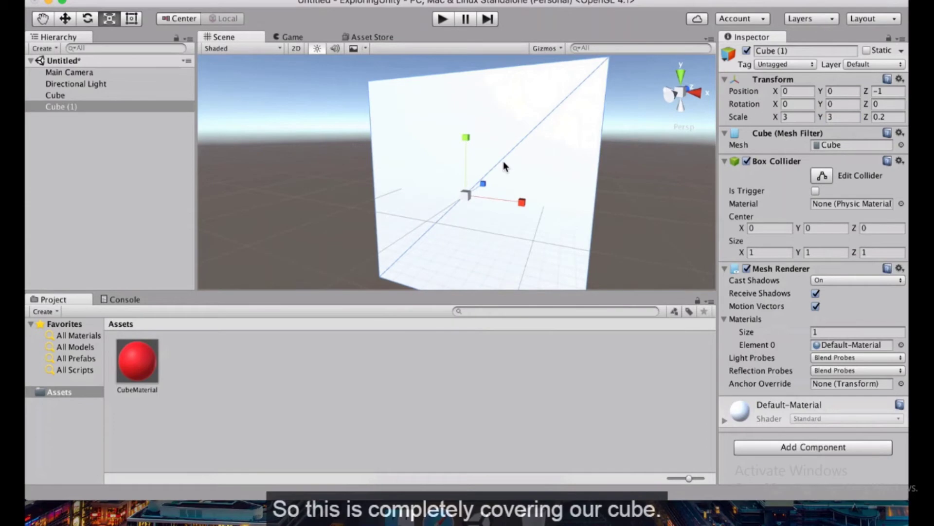
{"action": "left_click", "coordinate": [786, 51]}
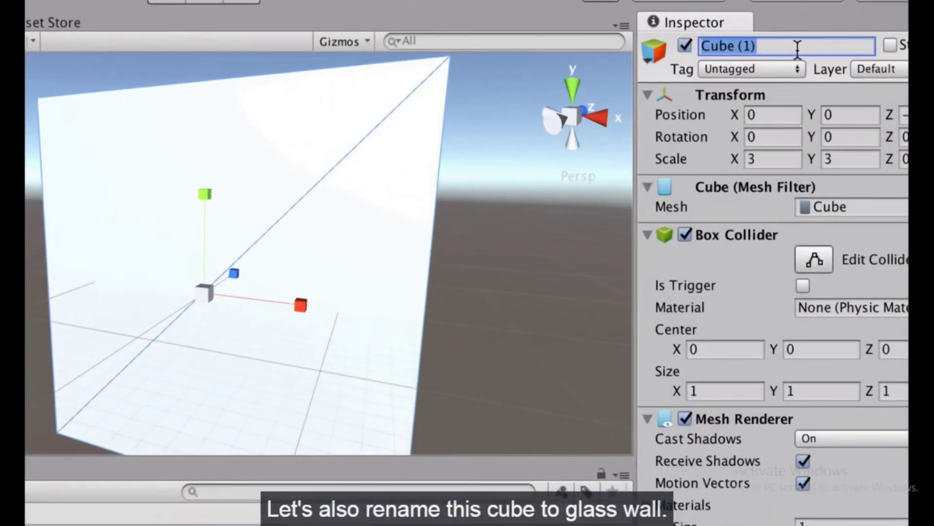
{"action": "type", "text": "GlassWall"}
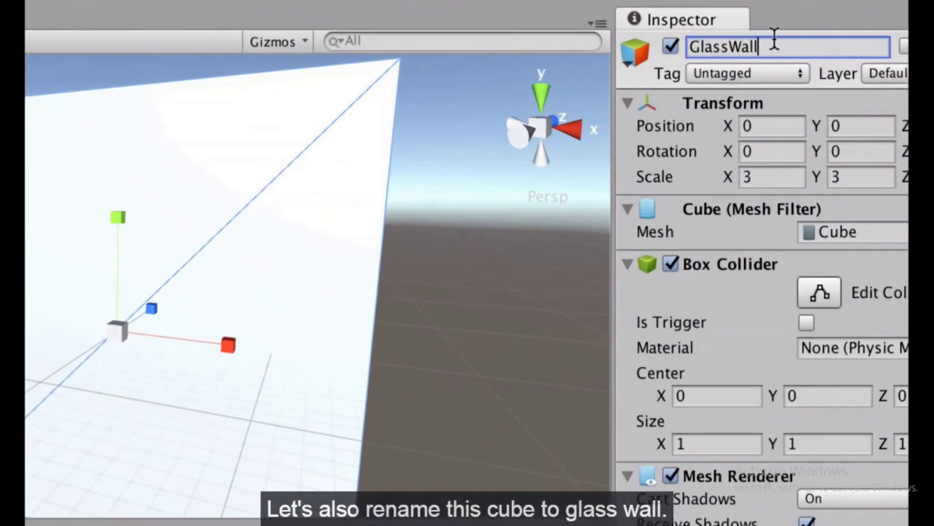
{"action": "key", "text": "Return"}
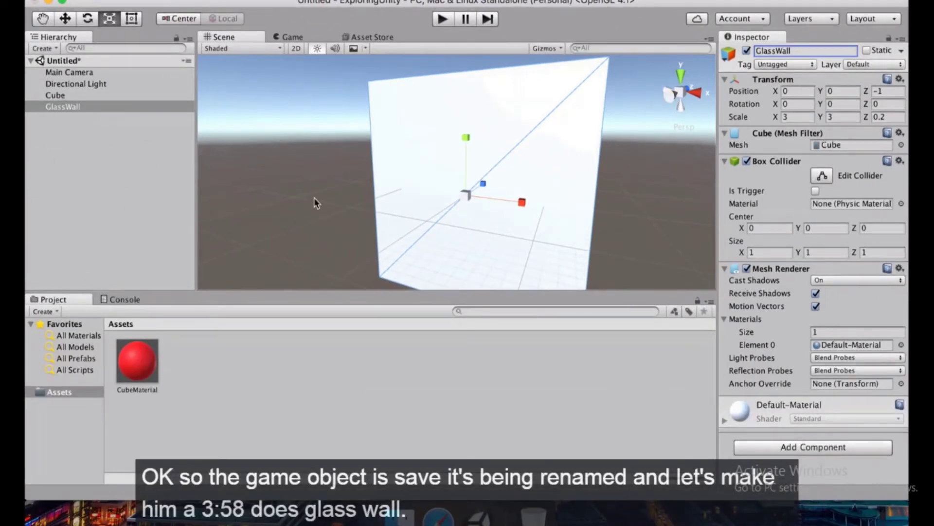
{"action": "left_click_drag", "start_coordinate": [290, 198], "coordinate": [221, 167], "text": "alt"}
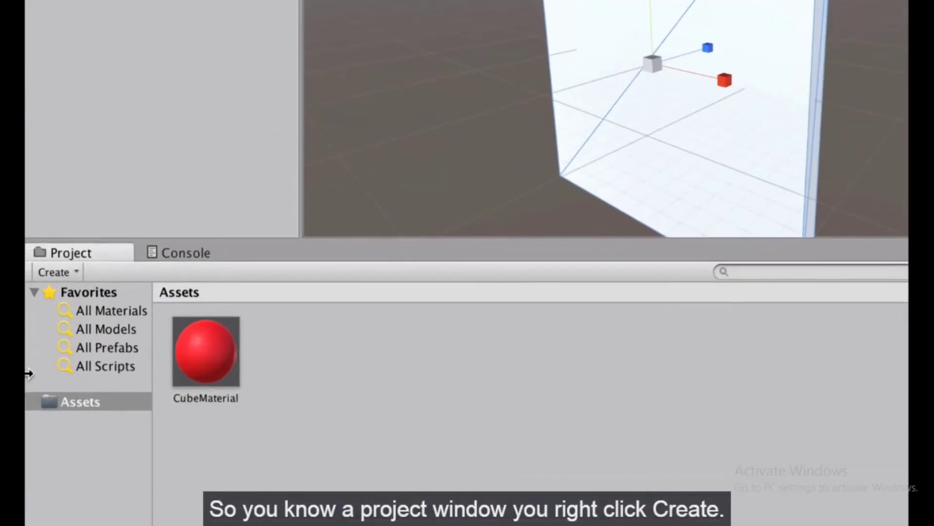
Step: Create a new material in Assets named GlassWallMaterial
{"action": "right_click", "coordinate": [287, 348]}
{"action": "mouse_move", "coordinate": [425, 168]}
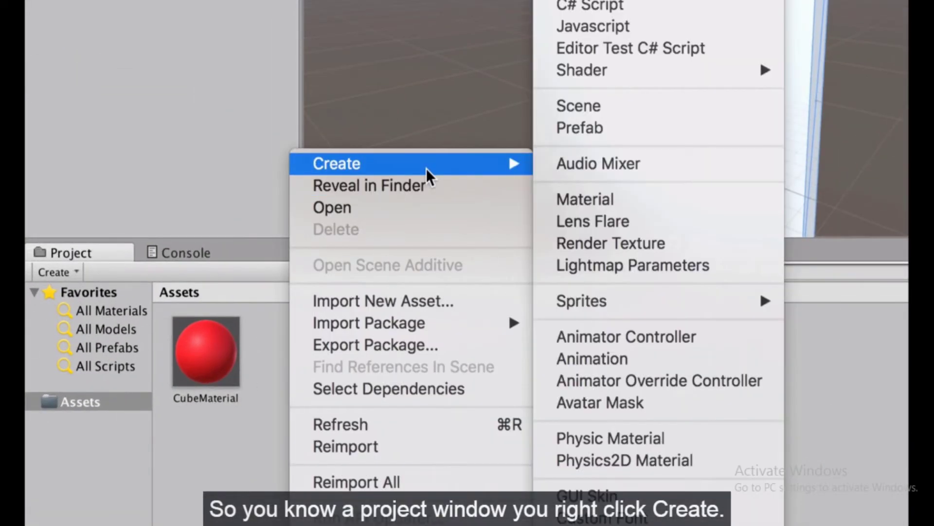
{"action": "left_click", "coordinate": [563, 195]}
{"action": "type", "text": "Glas"}
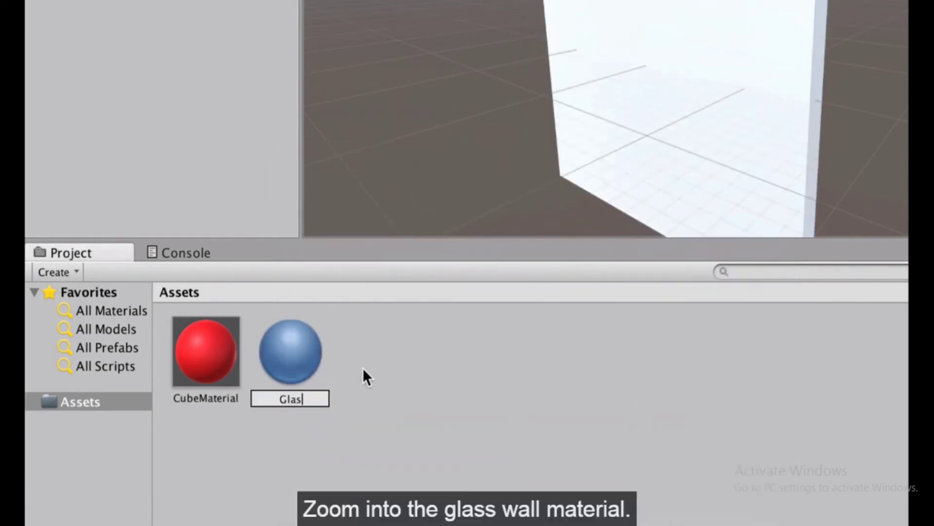
{"action": "type", "text": "sWallMaterial"}
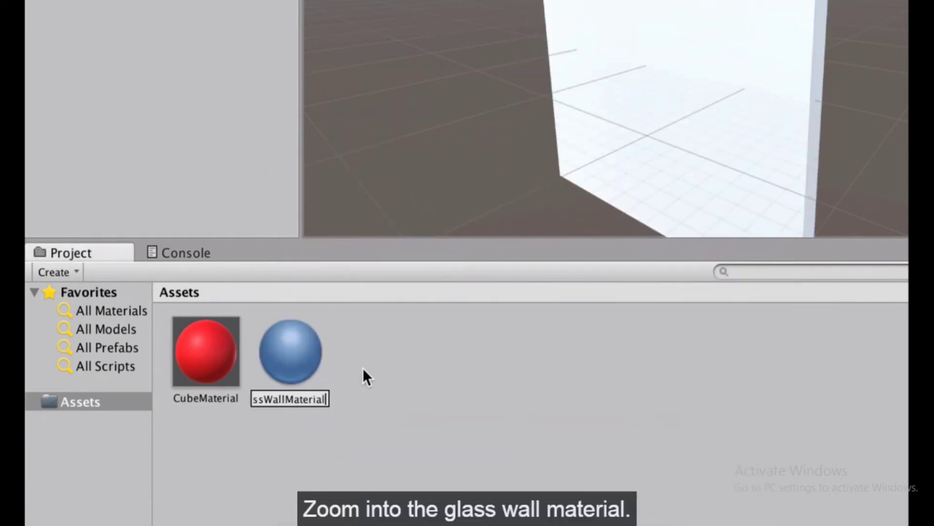
{"action": "key", "text": "Return"}
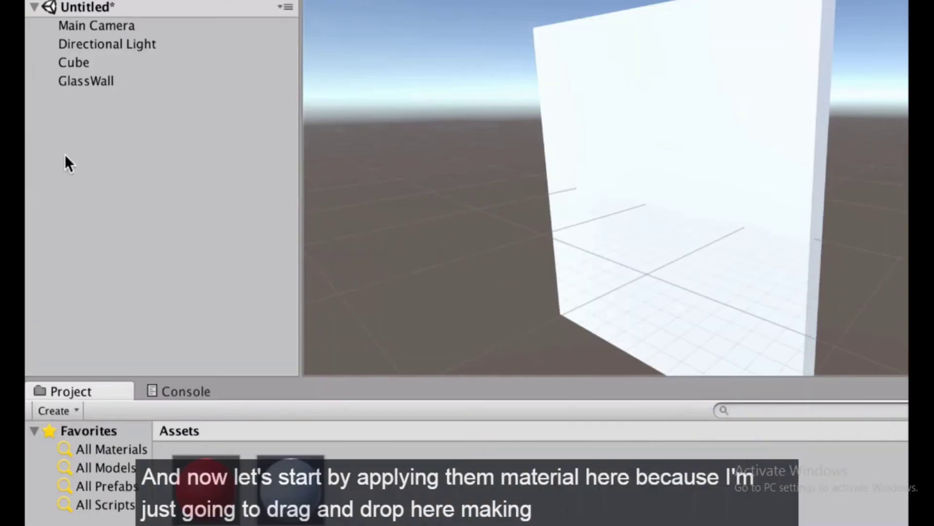
Step: Assign GlassWallMaterial to GlassWall's Element 0 slot and show the material's properties
{"action": "left_click", "coordinate": [123, 81]}
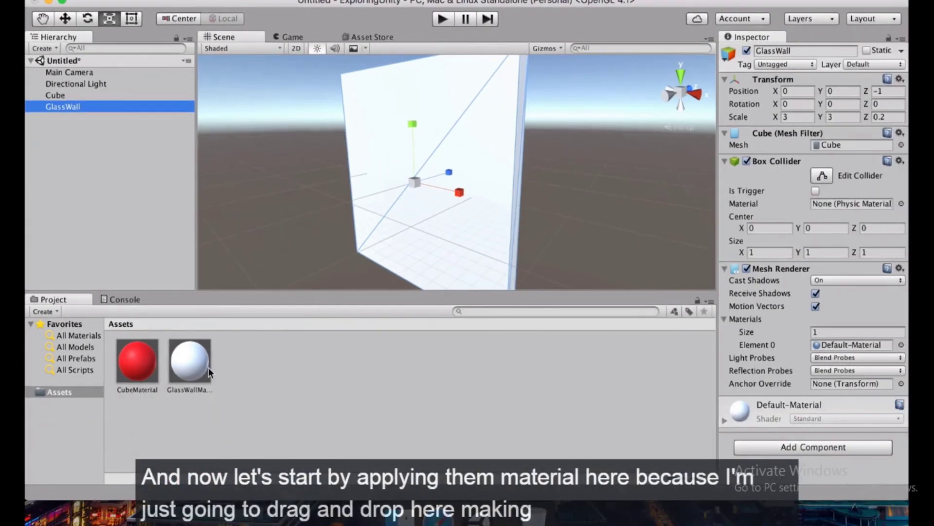
{"action": "left_click_drag", "start_coordinate": [195, 373], "coordinate": [840, 346]}
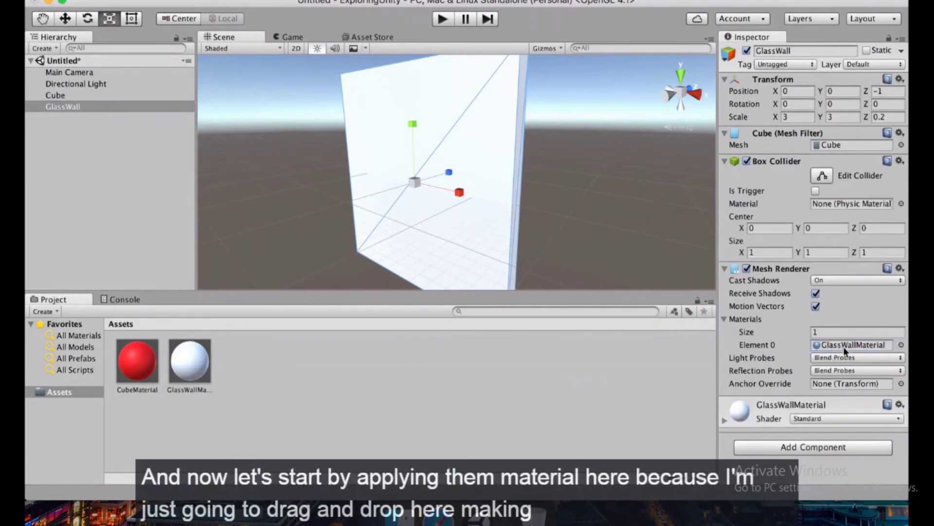
{"action": "left_click", "coordinate": [190, 362]}
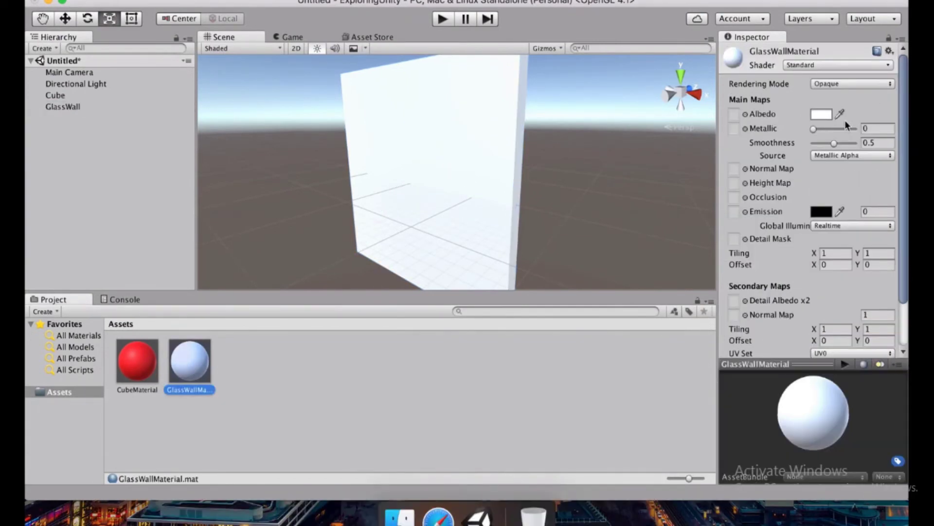
Step: Make GlassWallMaterial's Albedo bright cyan with alpha lowered to 111 (00F4FF6E)
{"action": "left_click", "coordinate": [821, 114]}
{"action": "left_click", "coordinate": [671, 129]}
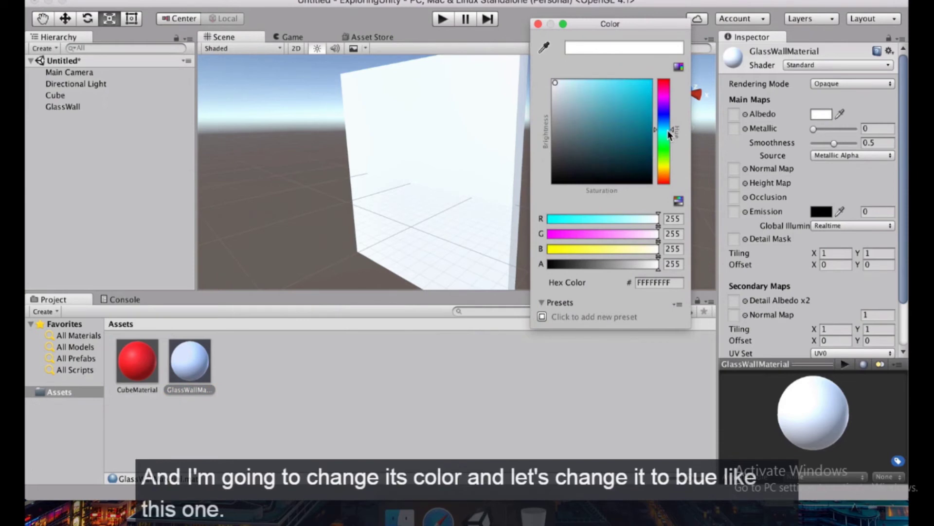
{"action": "mouse_move", "coordinate": [650, 123]}
{"action": "left_mouse_down"}
{"action": "mouse_move", "coordinate": [644, 119]}
{"action": "mouse_move", "coordinate": [663, 78]}
{"action": "left_mouse_up"}
{"action": "left_click", "coordinate": [538, 24]}
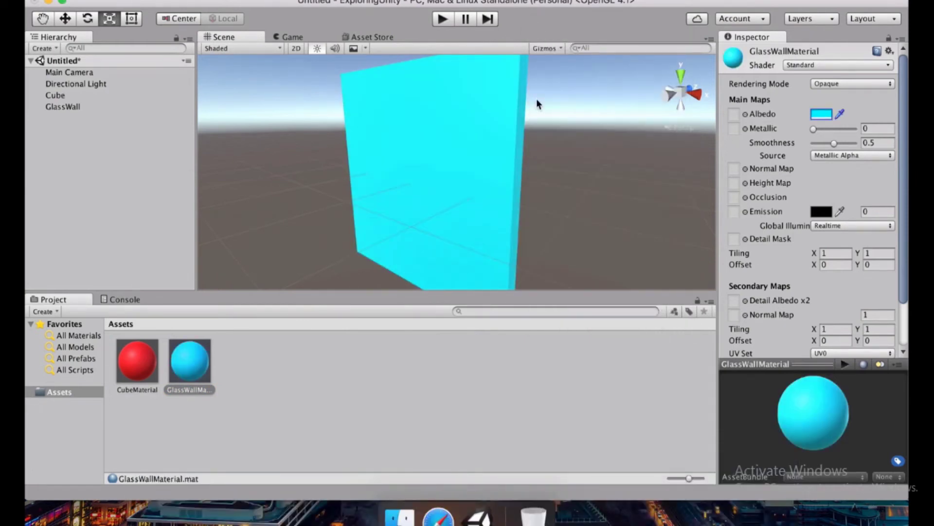
{"action": "left_click", "coordinate": [817, 115]}
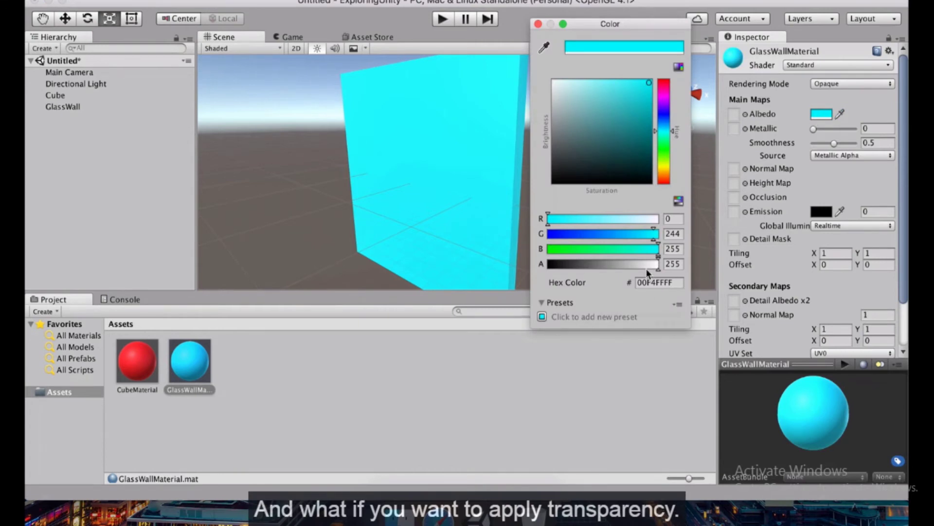
{"action": "left_click_drag", "start_coordinate": [635, 266], "coordinate": [596, 266]}
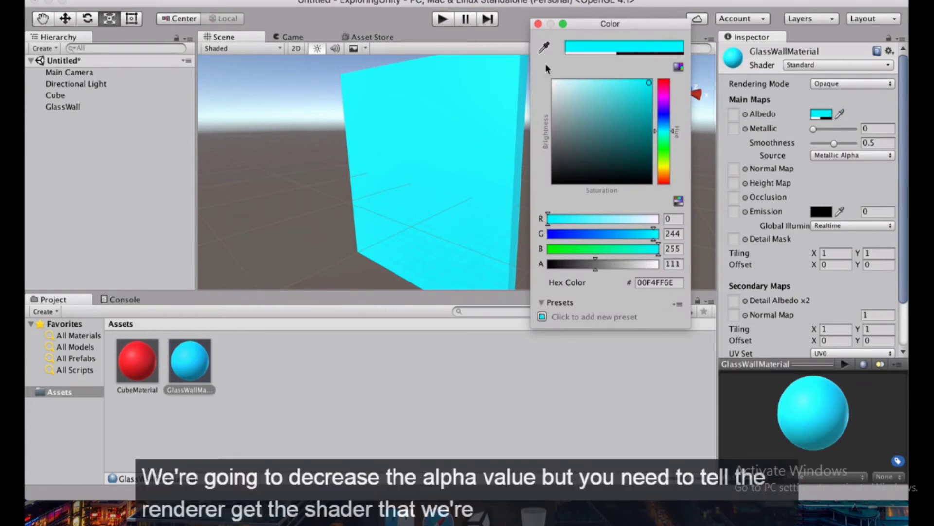
{"action": "left_click", "coordinate": [538, 25]}
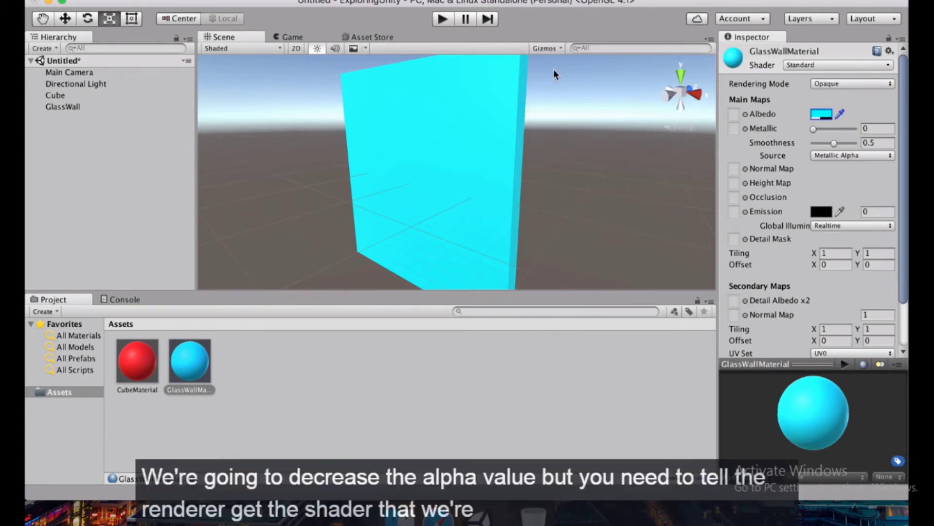
Step: Switch GlassWallMaterial's Rendering Mode from Opaque to Transparent so the red cube shows through
{"action": "left_click_drag", "start_coordinate": [554, 71], "coordinate": [393, 212], "text": "alt"}
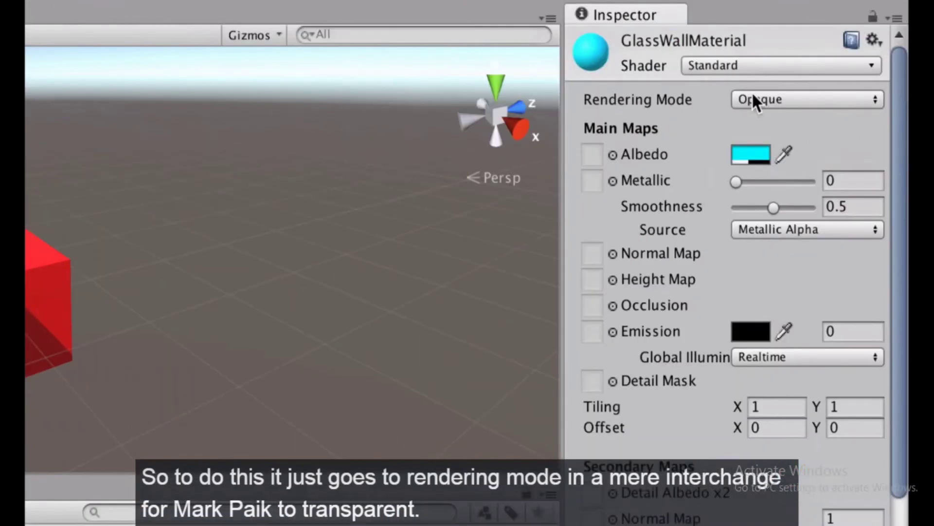
{"action": "left_click", "coordinate": [830, 84]}
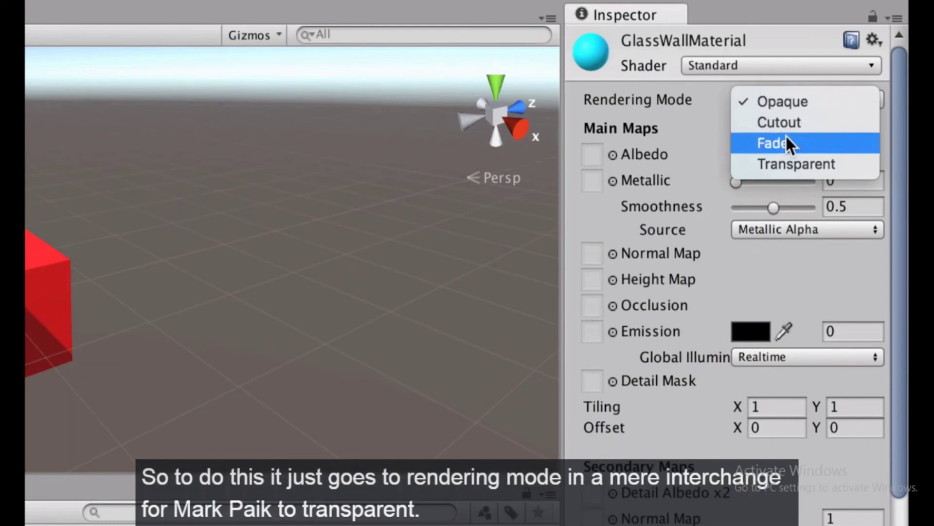
{"action": "left_click", "coordinate": [789, 164]}
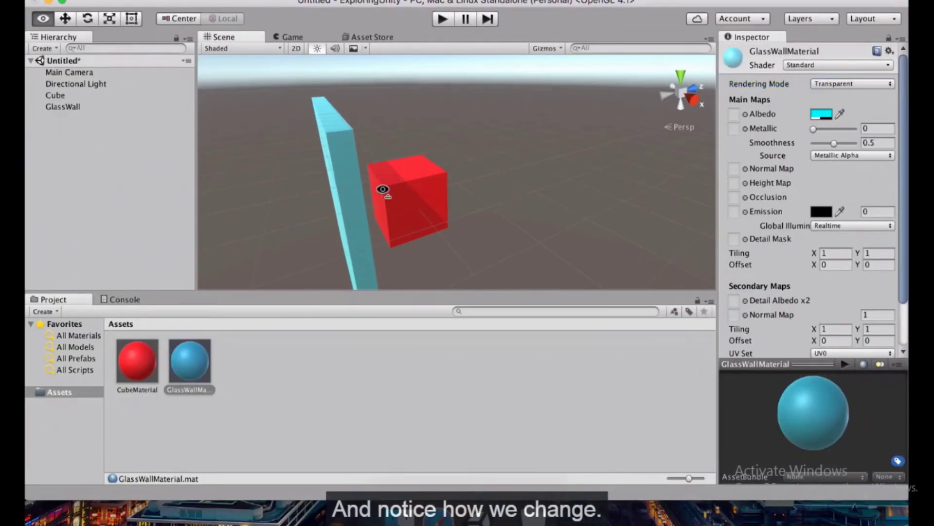
{"action": "left_click_drag", "start_coordinate": [383, 189], "coordinate": [492, 80], "text": "alt"}
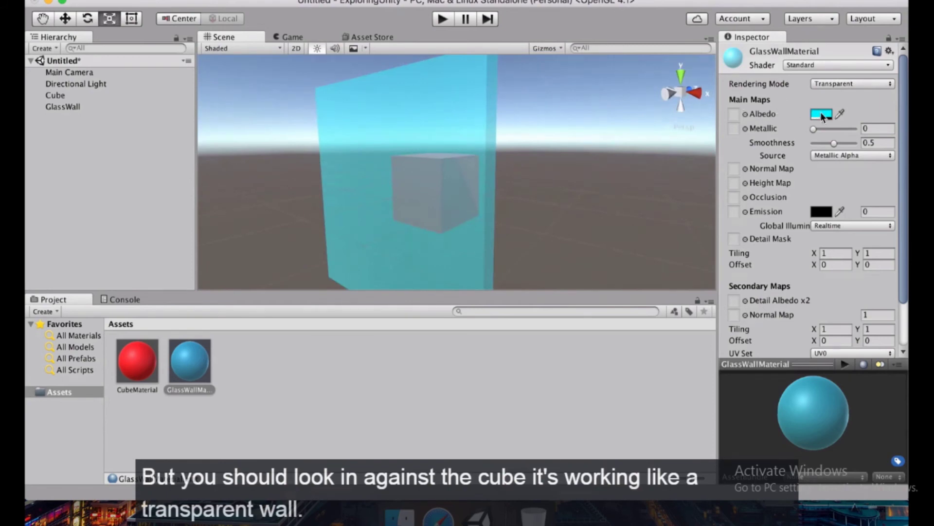
Step: Lower the glass wall's Albedo alpha to 47 to make it more transparent
{"action": "left_click", "coordinate": [822, 115]}
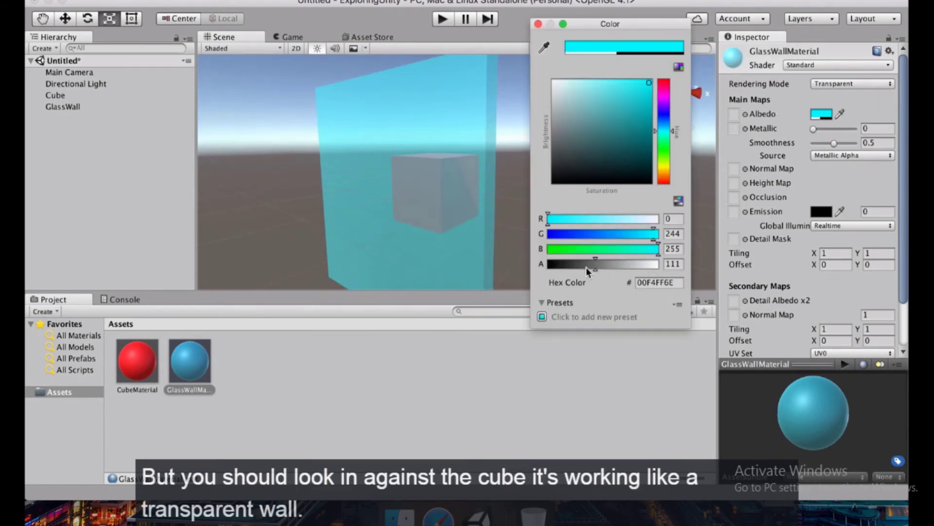
{"action": "left_click_drag", "start_coordinate": [586, 268], "coordinate": [570, 265]}
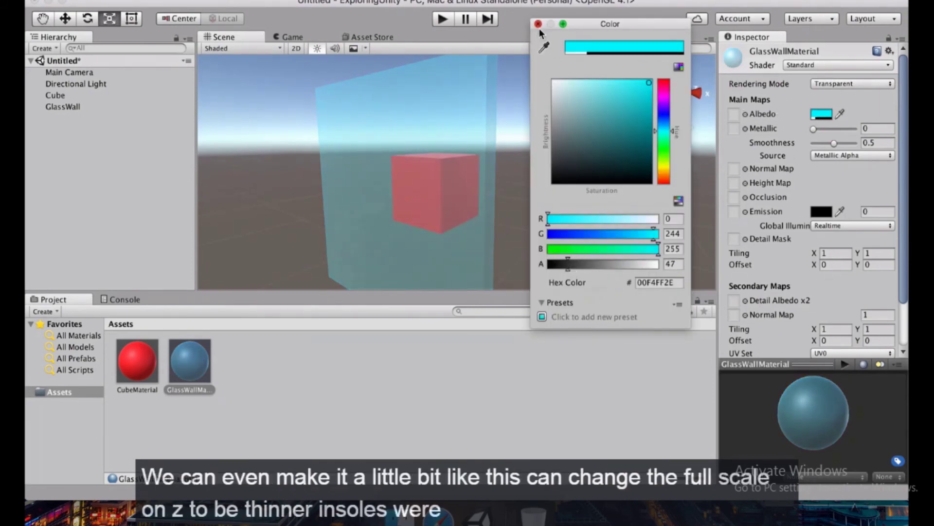
{"action": "left_click", "coordinate": [539, 24]}
Step: Set GlassWall's Scale Z to 0.01 and orbit to see the thin wall edge-on
{"action": "left_click", "coordinate": [59, 108]}
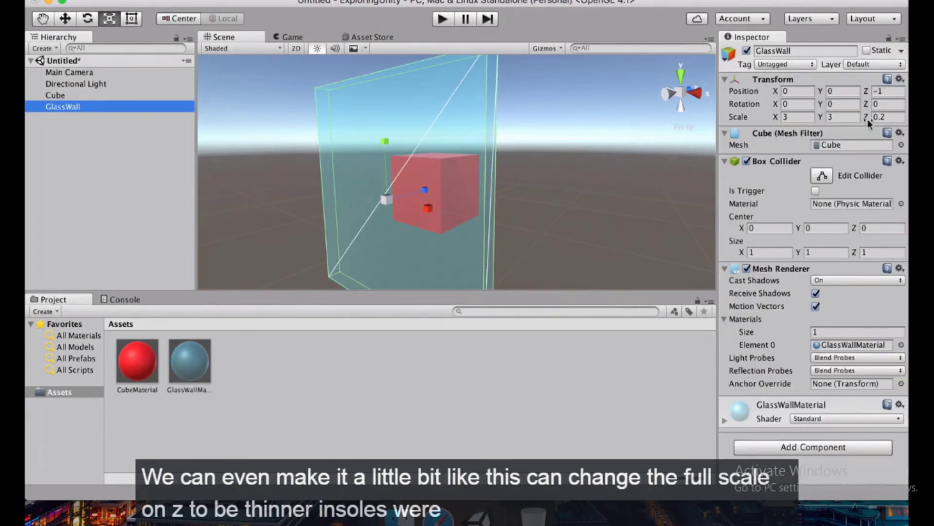
{"action": "left_click", "coordinate": [903, 117]}
{"action": "type", "text": "0.1"}
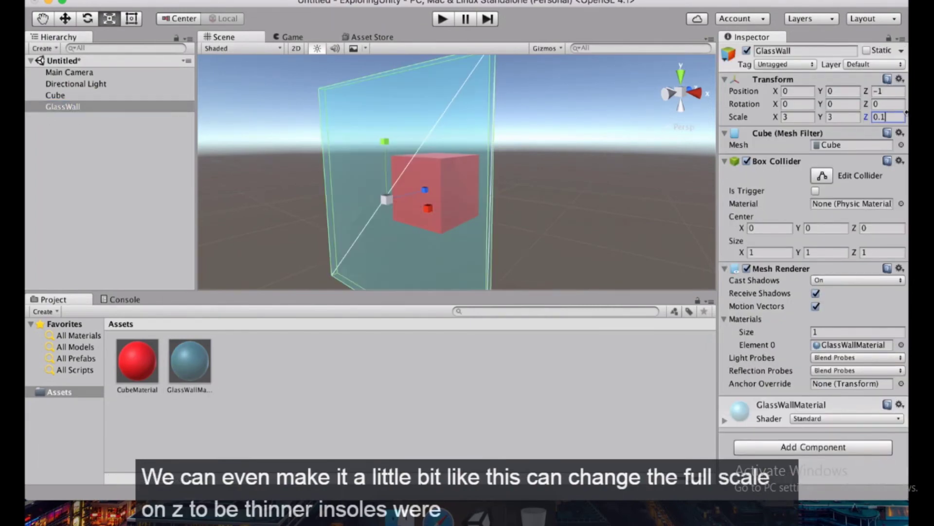
{"action": "key", "text": "BackSpace"}
{"action": "type", "text": "01"}
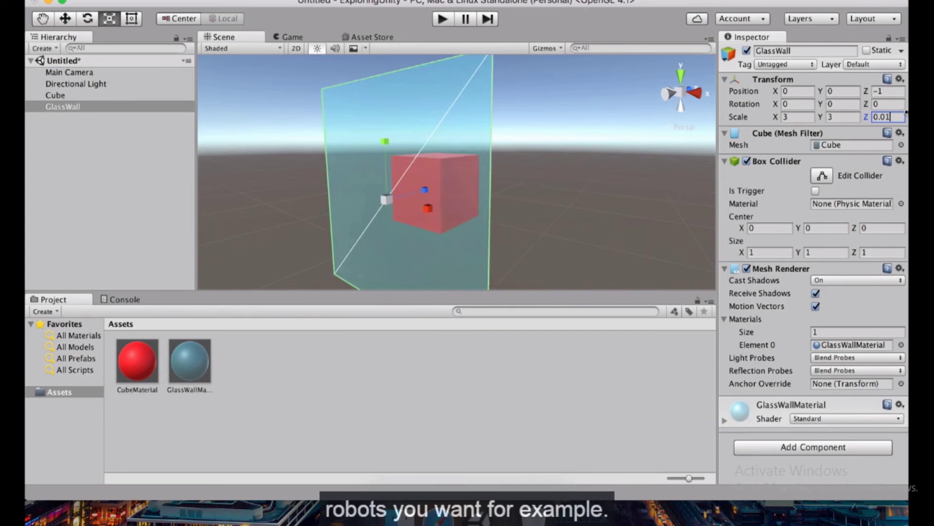
{"action": "left_click", "coordinate": [635, 176]}
{"action": "left_click_drag", "start_coordinate": [559, 174], "coordinate": [603, 185], "text": "alt"}
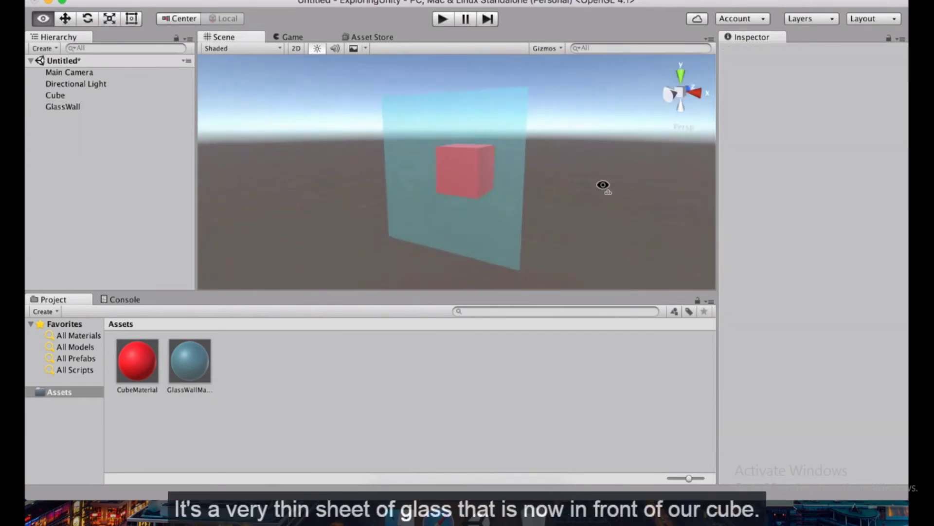
{"action": "left_click_drag", "start_coordinate": [446, 165], "coordinate": [375, 148], "text": "alt"}
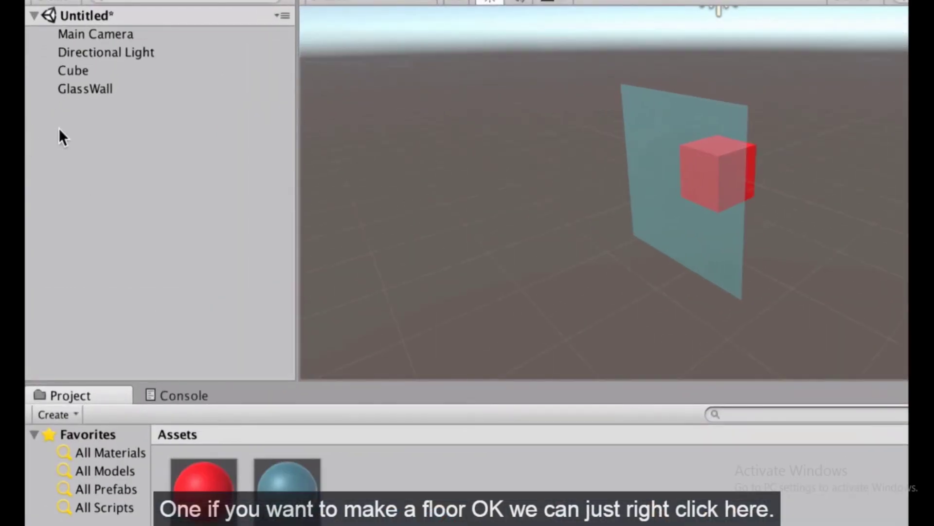
Step: Add a new 3D Plane object from the Hierarchy
{"action": "right_click", "coordinate": [49, 131]}
{"action": "mouse_move", "coordinate": [156, 334]}
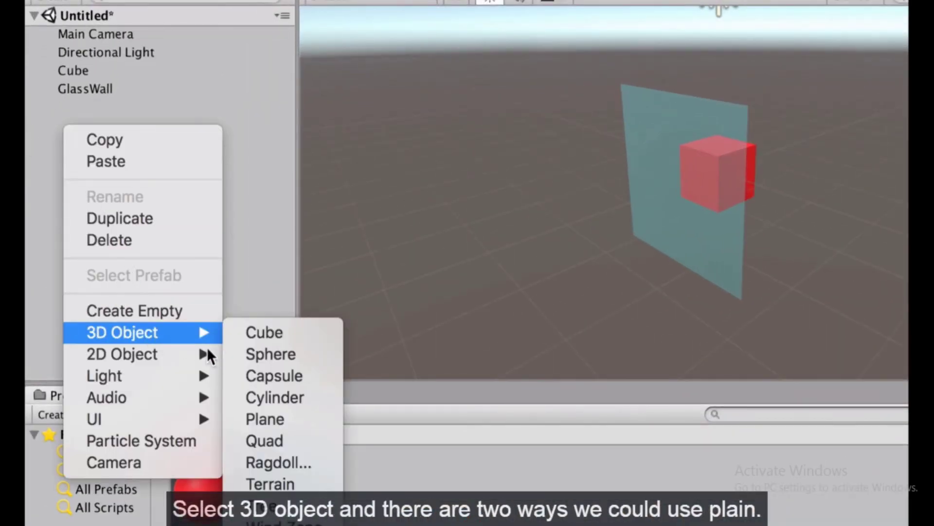
{"action": "left_click", "coordinate": [277, 417]}
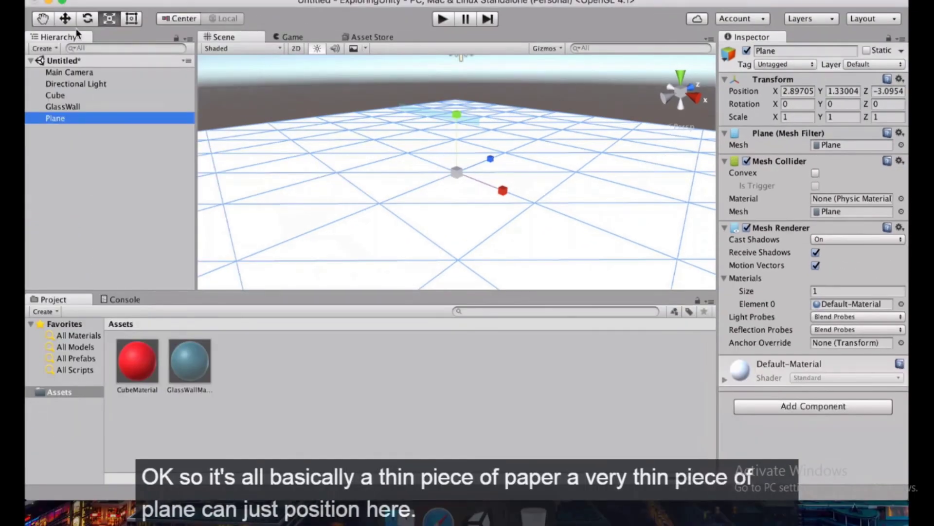
Step: Drag the plane down, then set its X and Z position to 0 and enter a negative Y
{"action": "left_click", "coordinate": [65, 18]}
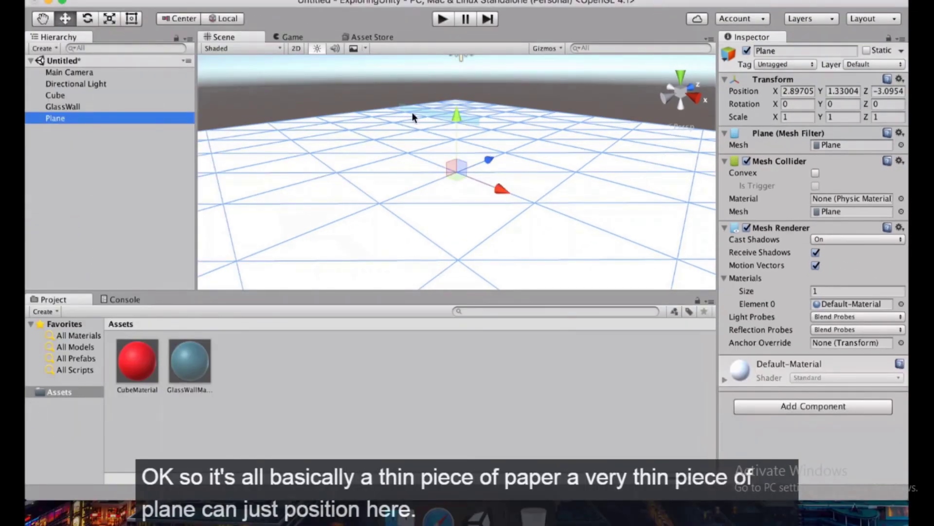
{"action": "left_click_drag", "start_coordinate": [453, 121], "coordinate": [472, 261]}
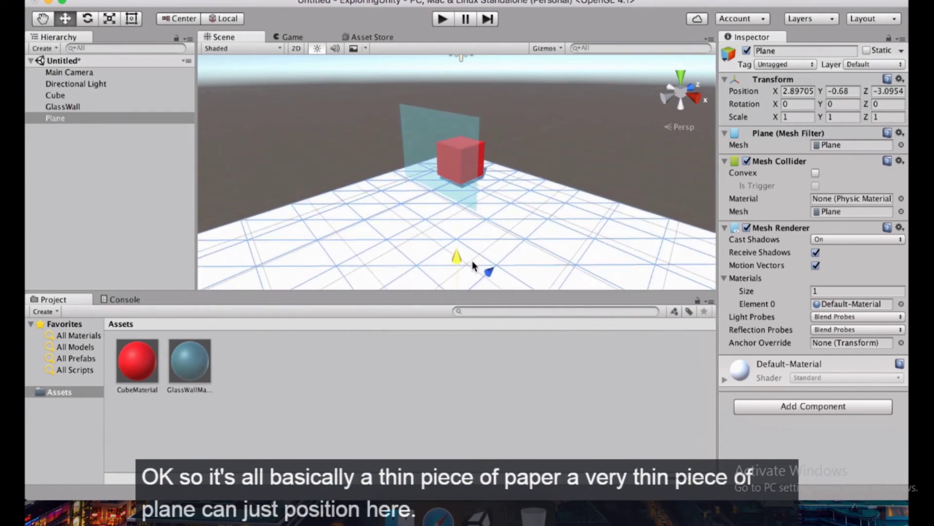
{"action": "left_click", "coordinate": [811, 91]}
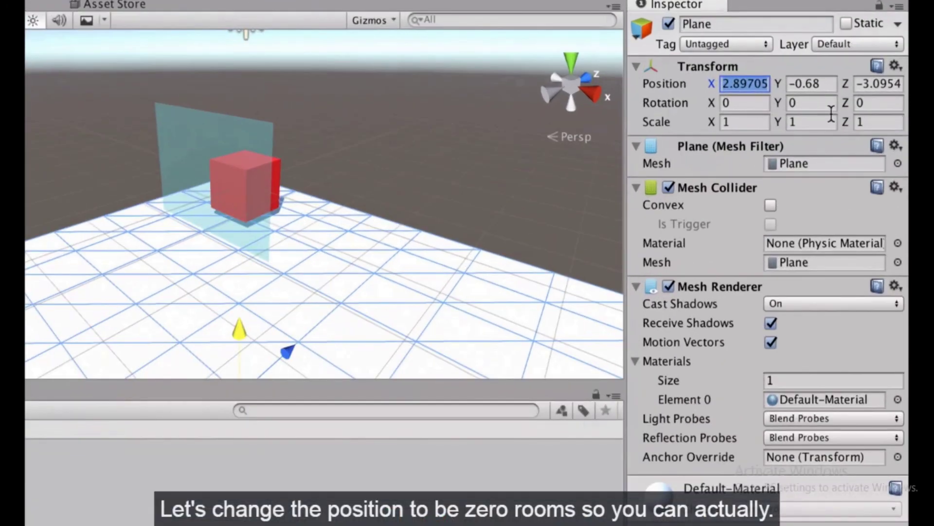
{"action": "type", "text": "0"}
{"action": "key", "text": "Tab"}
{"action": "type", "text": "0"}
{"action": "key", "text": "Tab"}
{"action": "type", "text": "0"}
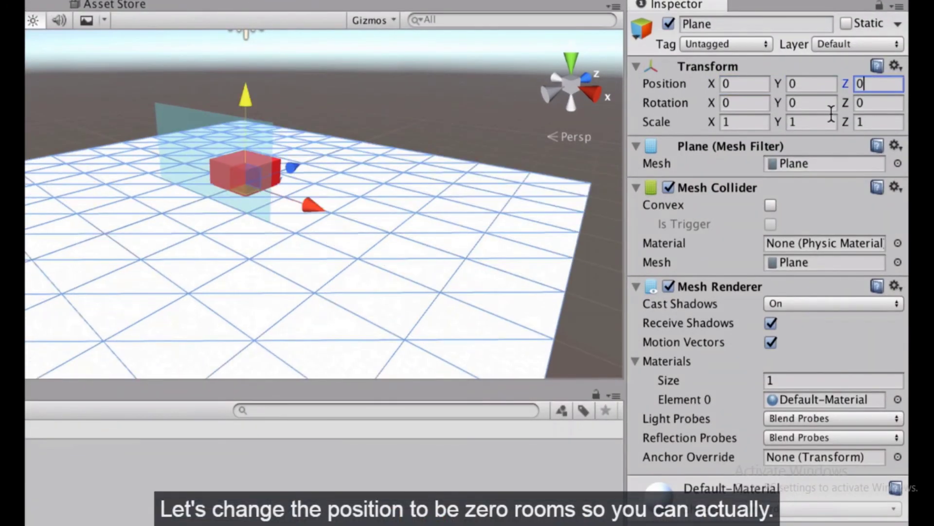
{"action": "left_click", "coordinate": [818, 86]}
{"action": "type", "text": "-1"}
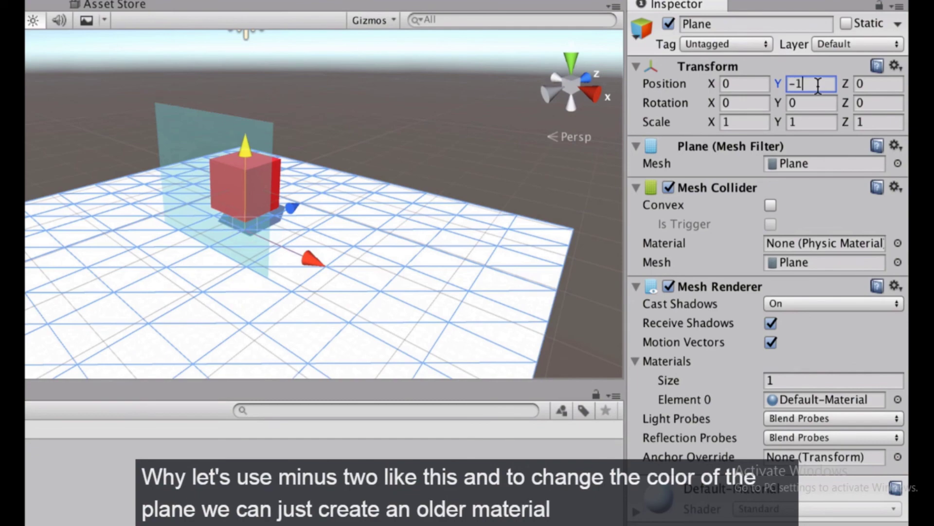
{"action": "type", "text": "2"}
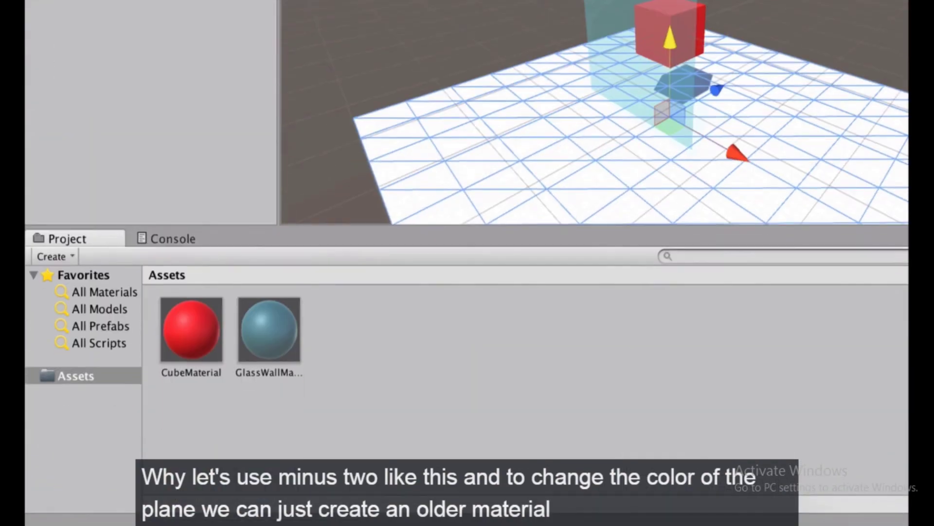
Step: Create a material named FloorMaterial and apply it to the plane
{"action": "right_click", "coordinate": [371, 413]}
{"action": "mouse_move", "coordinate": [575, 157]}
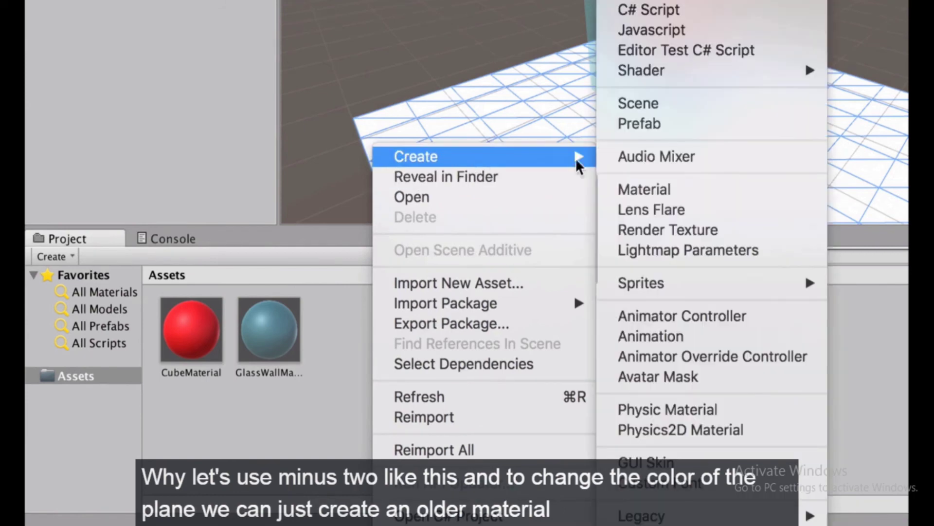
{"action": "left_click", "coordinate": [715, 190]}
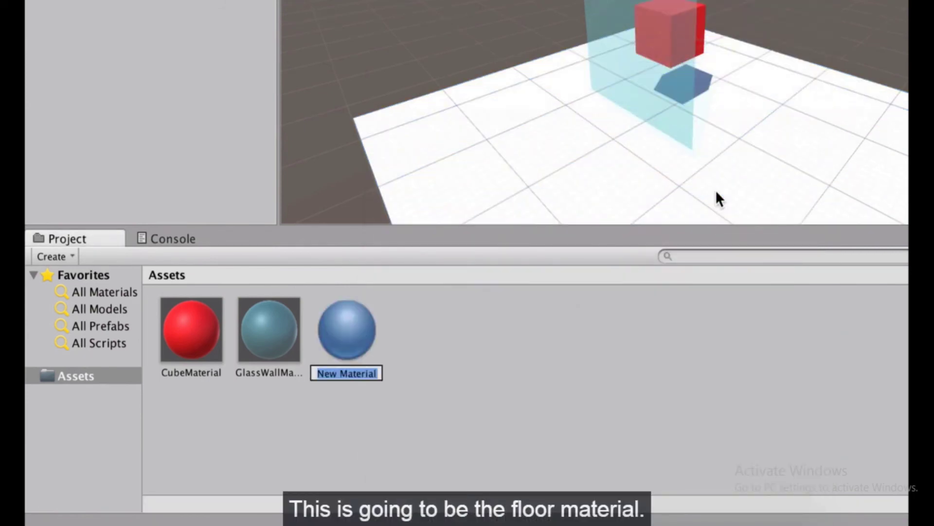
{"action": "type", "text": "FloorMateri"}
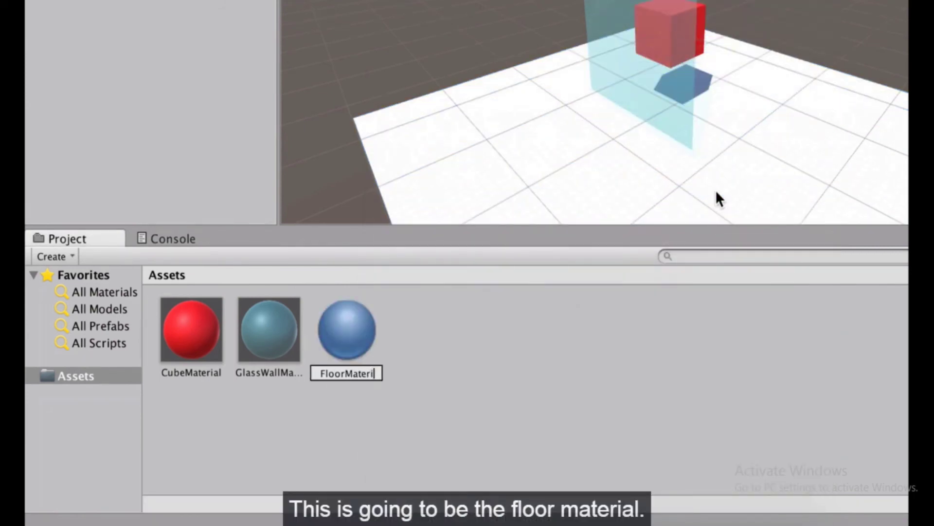
{"action": "type", "text": "al"}
{"action": "key", "text": "Return"}
{"action": "left_click_drag", "start_coordinate": [282, 314], "coordinate": [458, 168]}
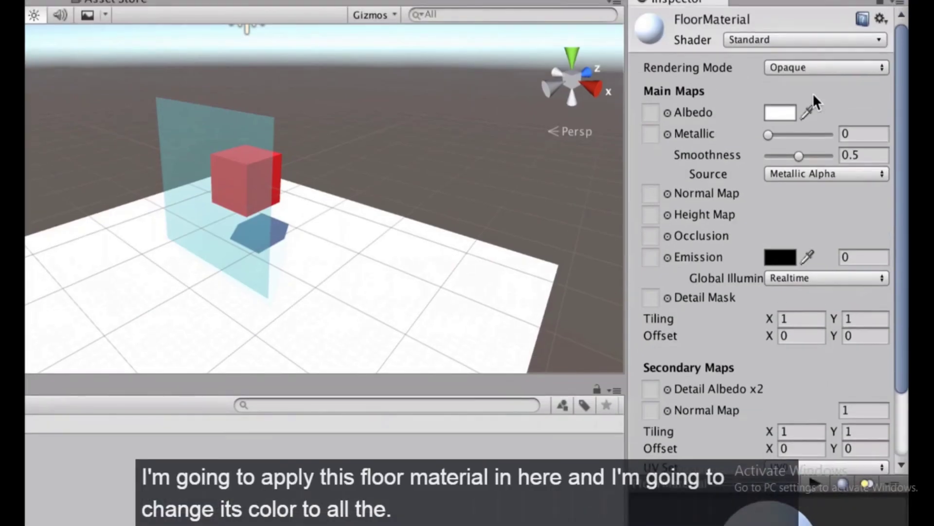
Step: Set FloorMaterial's Albedo to dark green (0A2506FF), then reselect the floor plane
{"action": "left_click", "coordinate": [780, 113]}
{"action": "mouse_move", "coordinate": [507, 136]}
{"action": "left_mouse_down"}
{"action": "mouse_move", "coordinate": [386, 130]}
{"action": "mouse_move", "coordinate": [365, 147]}
{"action": "left_mouse_up"}
{"action": "left_click_drag", "start_coordinate": [547, 124], "coordinate": [546, 159]}
{"action": "mouse_move", "coordinate": [454, 167]}
{"action": "left_mouse_down"}
{"action": "mouse_move", "coordinate": [500, 186]}
{"action": "mouse_move", "coordinate": [484, 188]}
{"action": "left_mouse_up"}
{"action": "left_click", "coordinate": [387, 146]}
{"action": "left_click_drag", "start_coordinate": [388, 146], "coordinate": [393, 258], "text": "alt"}
{"action": "left_click", "coordinate": [392, 258]}
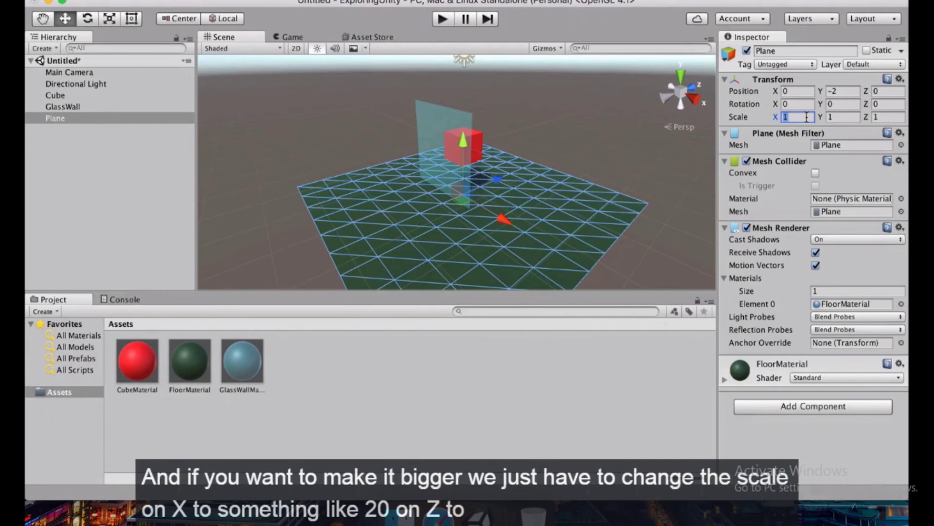
Step: Scale the floor plane to 20 on X and Z, then zoom out and orbit the scene
{"action": "type", "text": "20"}
{"action": "key", "text": "Tab"}
{"action": "type", "text": "20"}
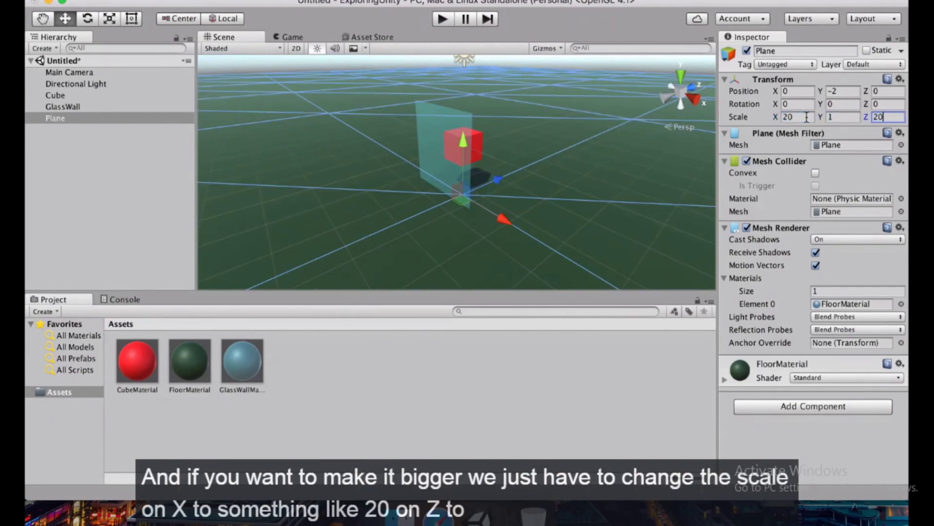
{"action": "scroll", "coordinate": [599, 132], "scroll_direction": "down", "scroll_amount": 3}
{"action": "left_click", "coordinate": [577, 118]}
{"action": "right_click_drag", "start_coordinate": [578, 119], "coordinate": [442, 146]}
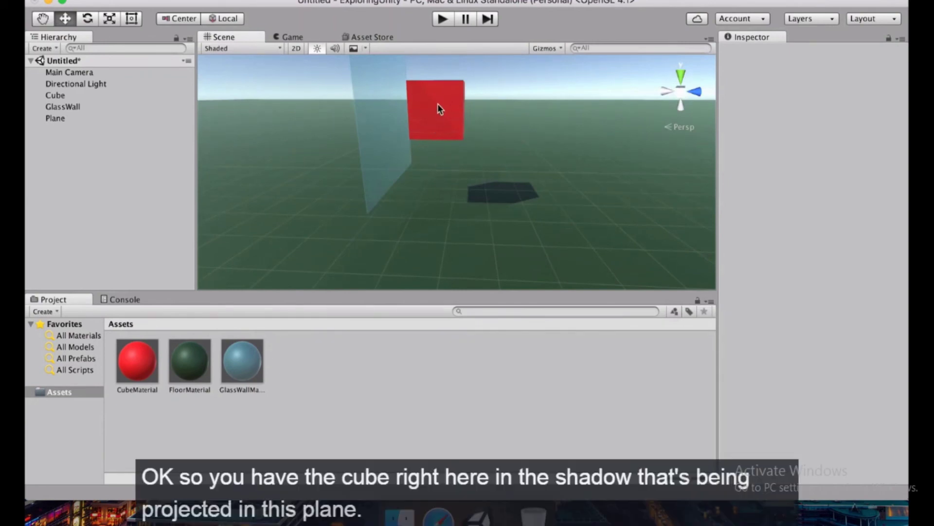
Step: Lower the red cube toward the floor, to about Y -1.56
{"action": "left_click", "coordinate": [63, 95]}
{"action": "left_click_drag", "start_coordinate": [437, 57], "coordinate": [429, 138]}
{"action": "left_click", "coordinate": [489, 88]}
{"action": "left_click_drag", "start_coordinate": [489, 88], "coordinate": [463, 198], "text": "alt"}
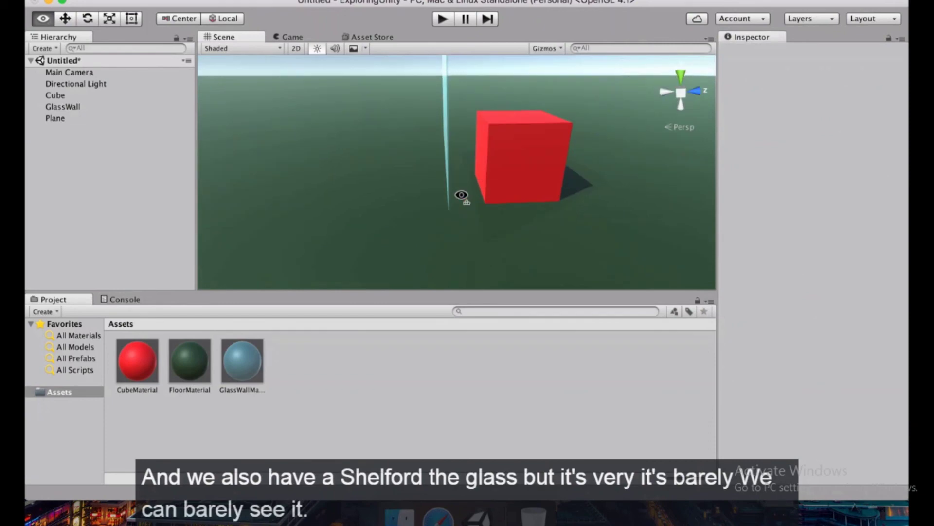
Step: Frame the GlassWall and lower it slightly, to about Y -0.41
{"action": "left_click", "coordinate": [444, 110]}
{"action": "key", "text": "f"}
{"action": "left_click_drag", "start_coordinate": [418, 92], "coordinate": [442, 105], "text": "alt"}
{"action": "left_click_drag", "start_coordinate": [494, 145], "coordinate": [408, 245], "text": "alt"}
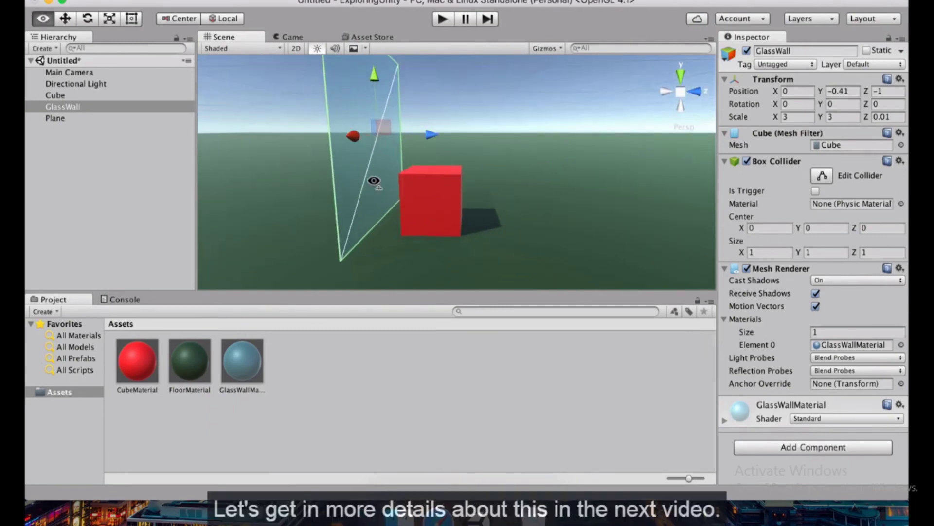